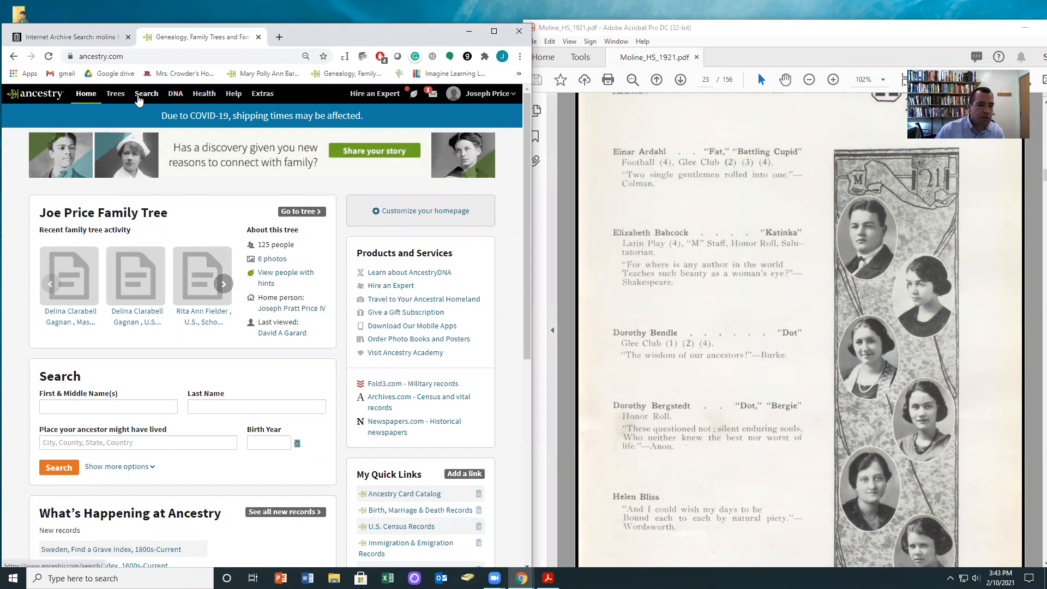
# Step: Open the search of all collections and enter the first and last name of the first senior on the yearbook page
pyautogui.click(142, 97)
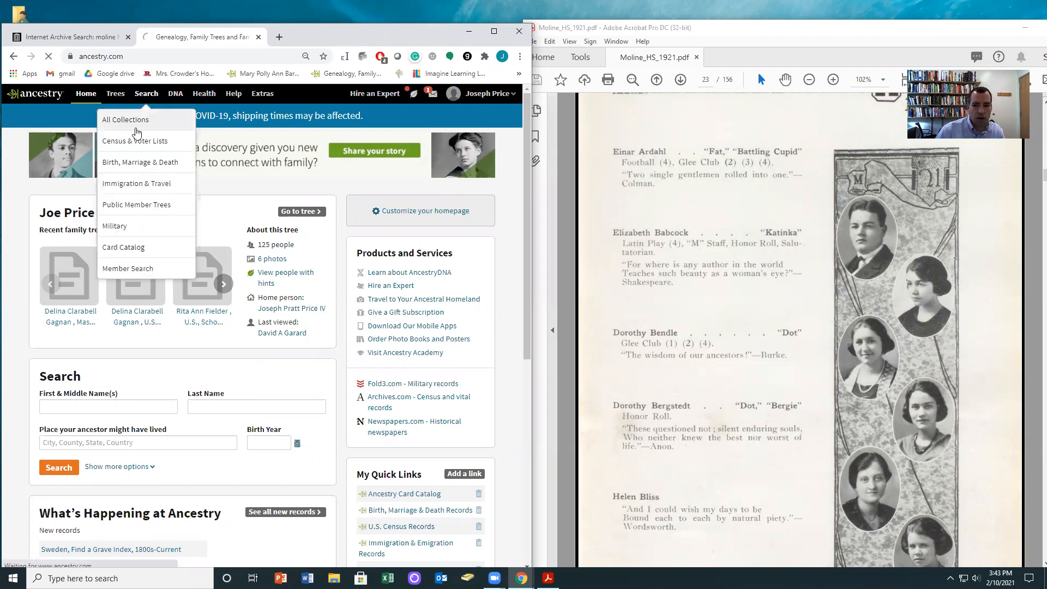
pyautogui.click(129, 125)
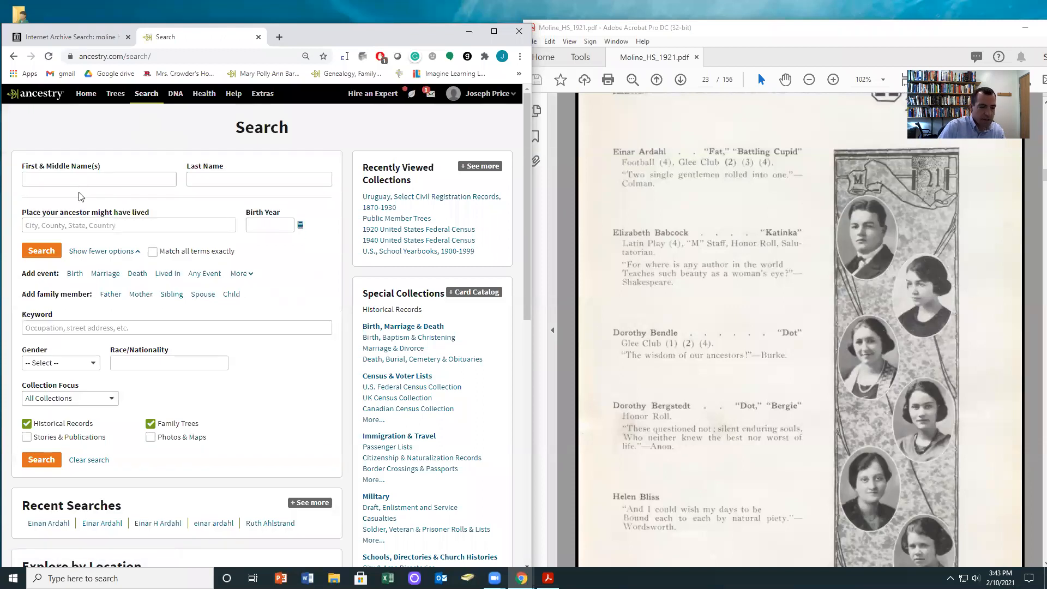
pyautogui.click(58, 174)
pyautogui.write('Einar')
pyautogui.press('Tab')
pyautogui.write('Ardahol')
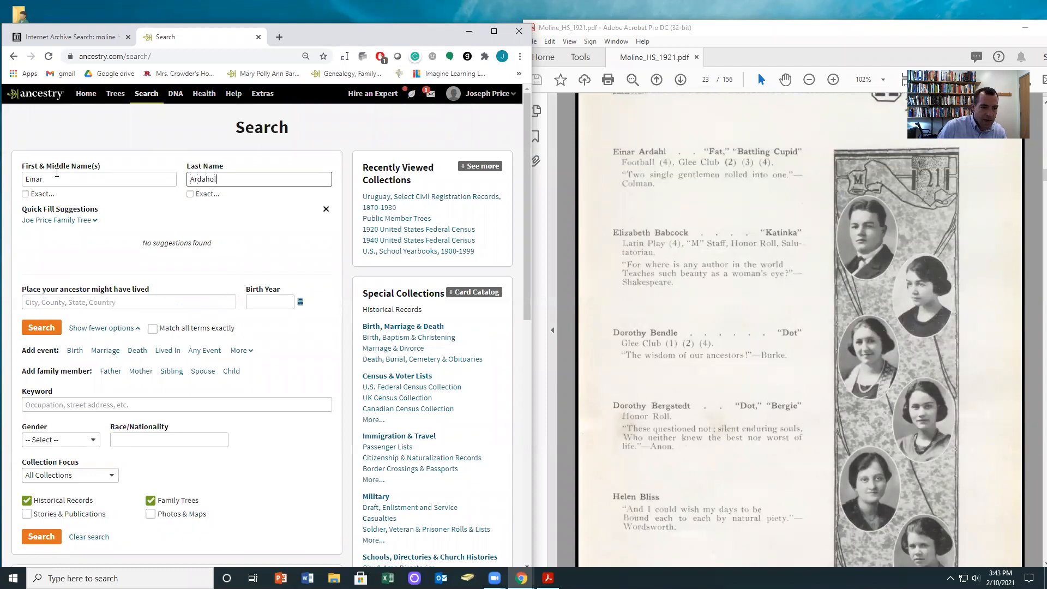
pyautogui.press('BackSpace')
pyautogui.press('BackSpace')
pyautogui.write('l')
# Step: Set the place to Moline, Rock Island, Illinois, USA and the birth year to 1904, and run the search
pyautogui.click(73, 300)
pyautogui.write('Moline,')
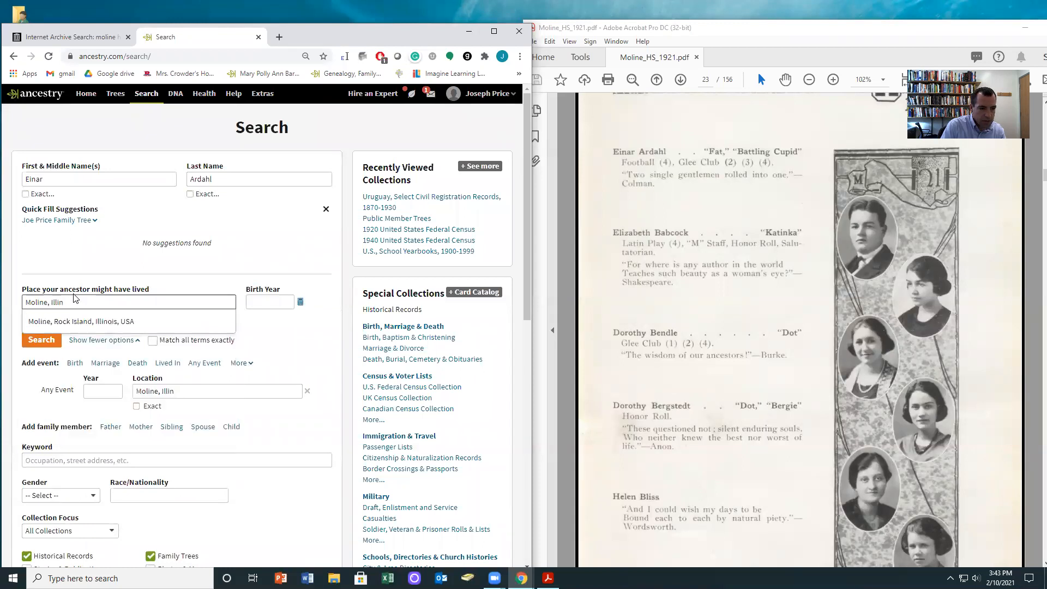
pyautogui.click(54, 321)
pyautogui.click(279, 302)
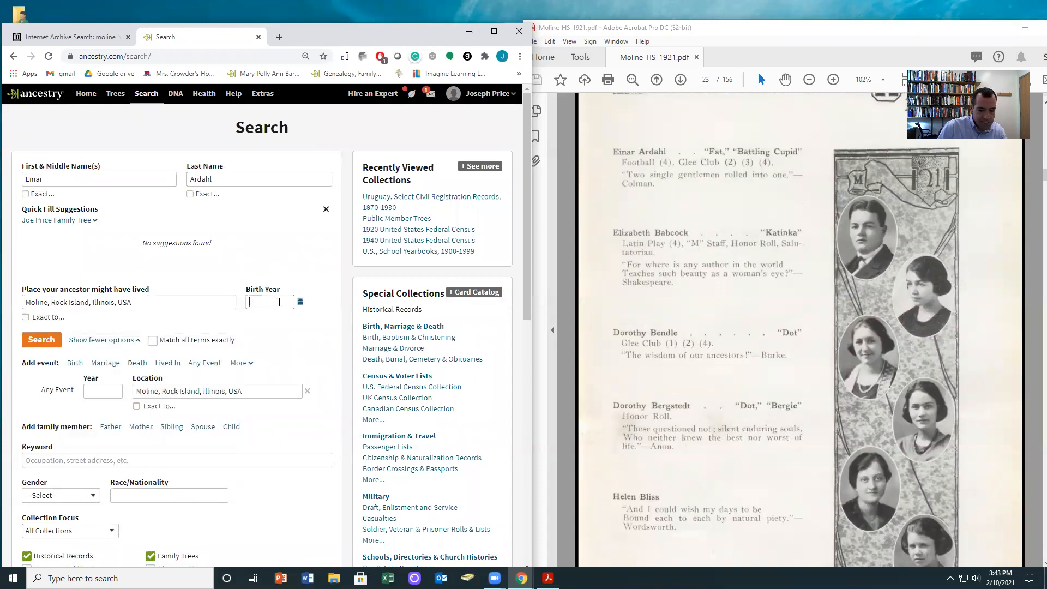
pyautogui.write('1904')
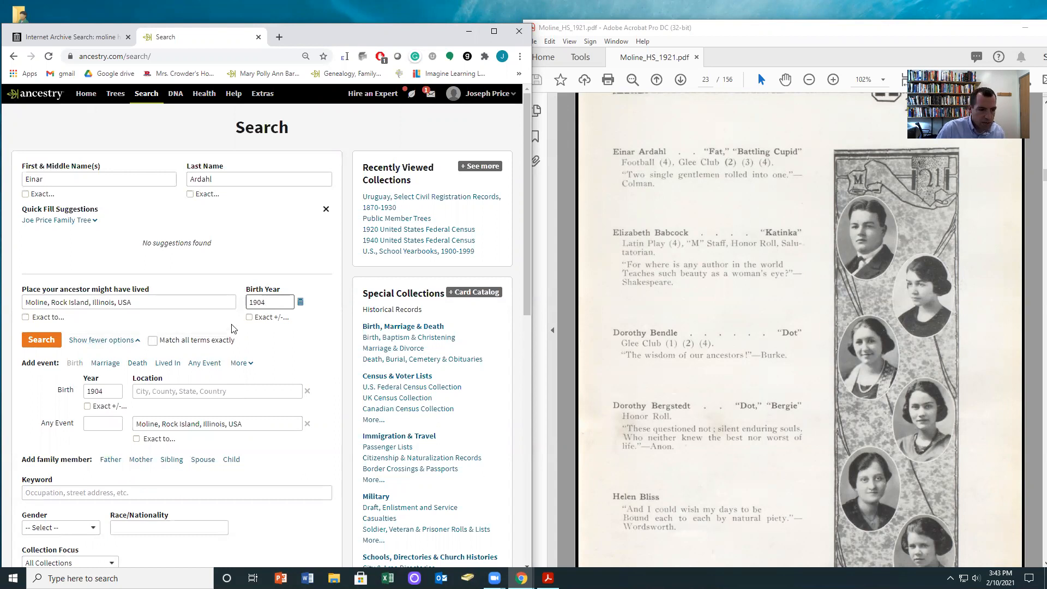
pyautogui.click(37, 341)
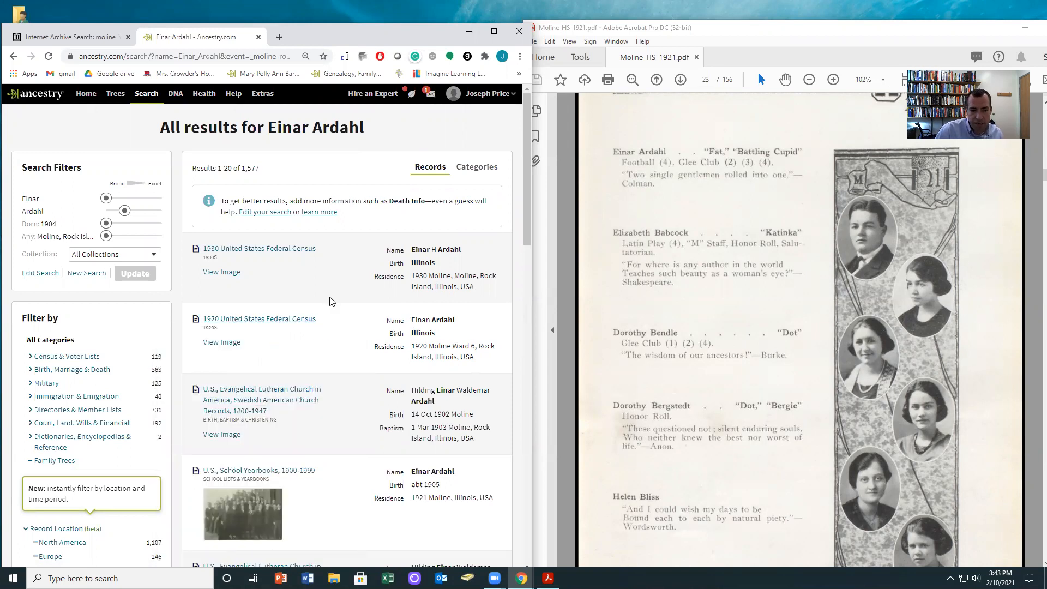
# Step: Review the search results and open the student's 1920 United States Federal Census record
pyautogui.scroll(-3, 409, 342)
pyautogui.scroll(-3, 409, 342)
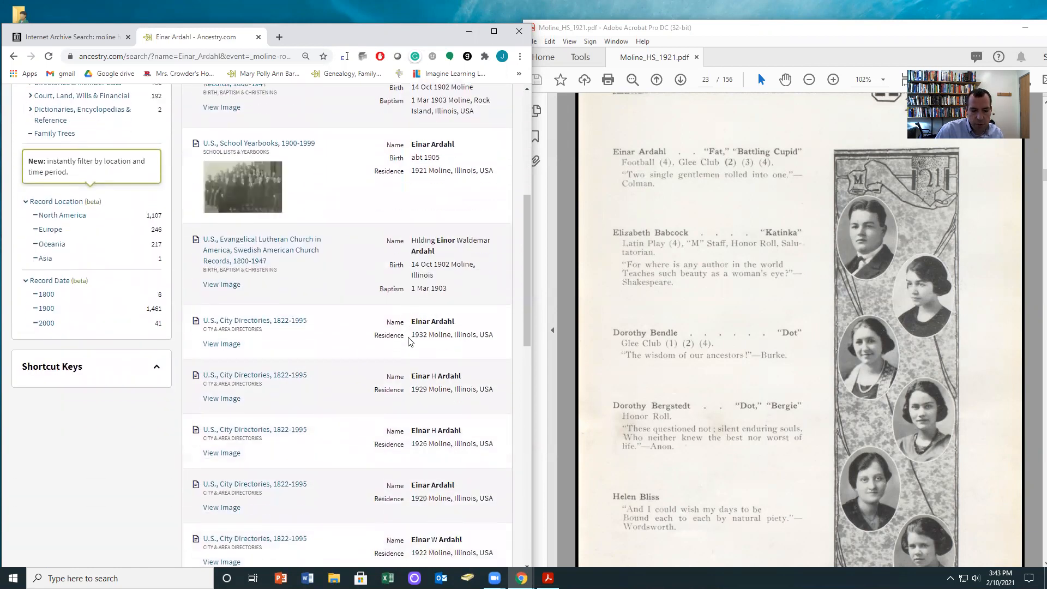
pyautogui.scroll(6, 409, 341)
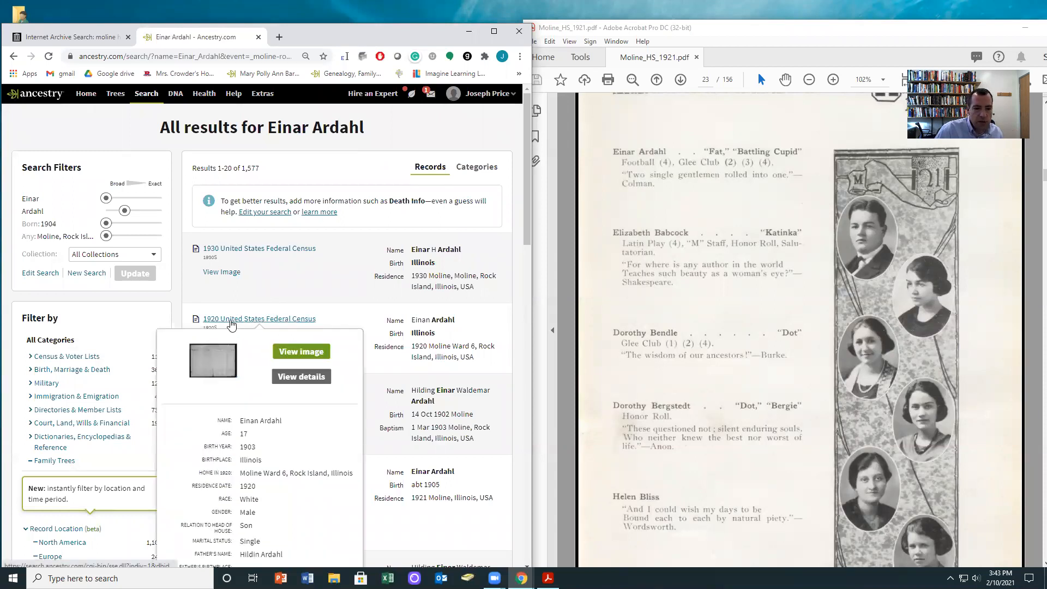
pyautogui.click(232, 321)
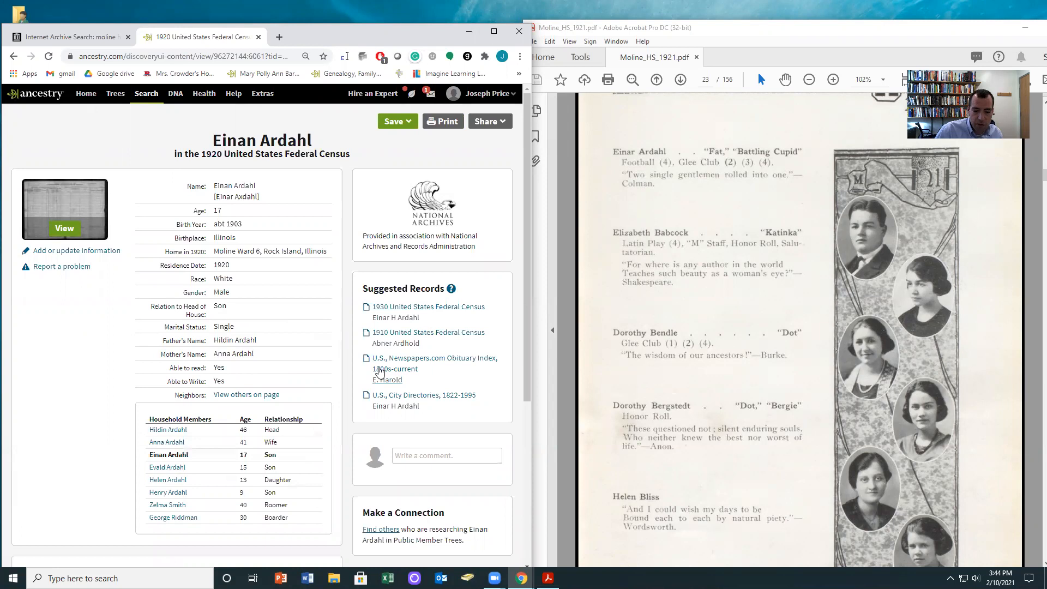
# Step: Find others researching this person in Public Member Trees and open the student's matching profile in a member tree
pyautogui.scroll(-2, 380, 372)
pyautogui.click(380, 421)
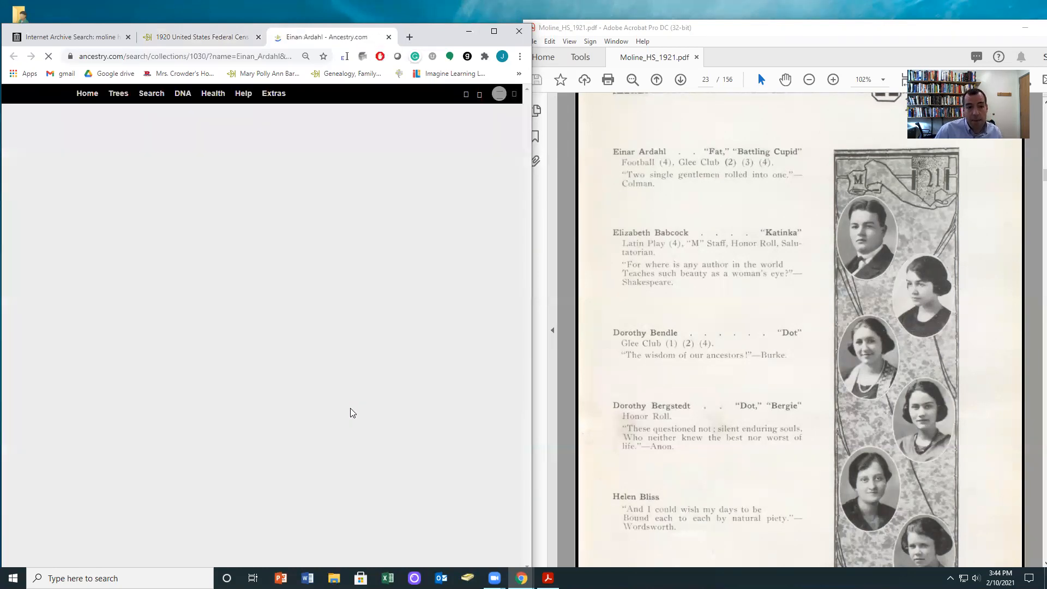
pyautogui.scroll(-5, 330, 326)
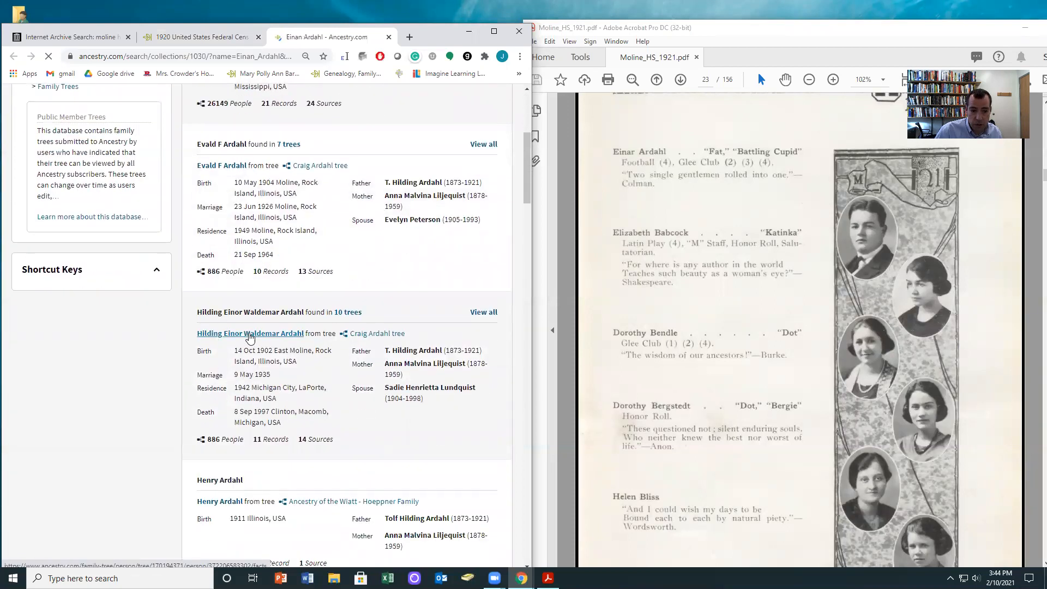
pyautogui.click(236, 336)
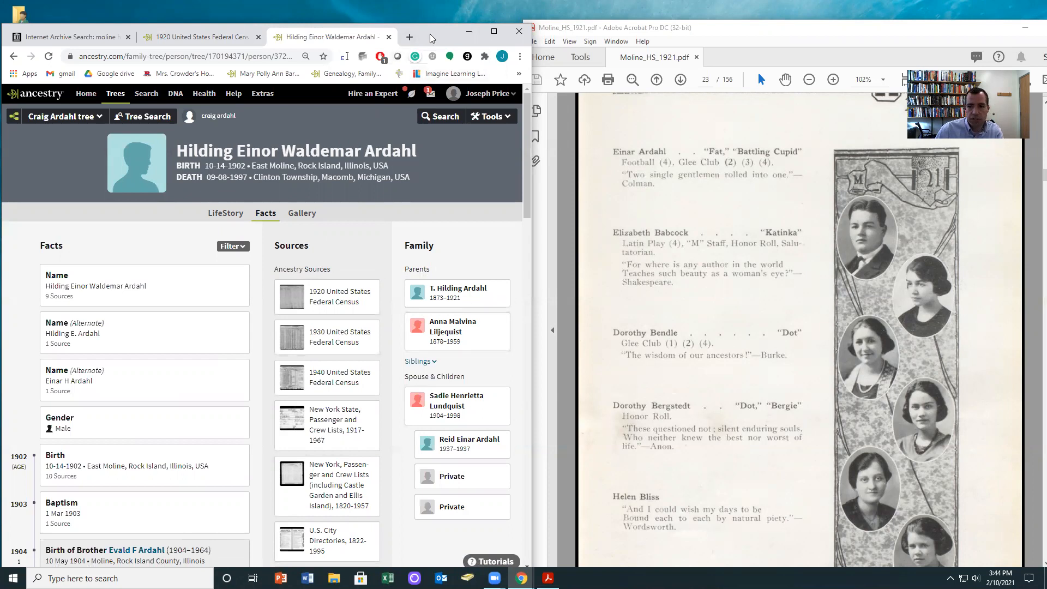
# Step: Move the Ancestry window aside, open familysearch.org in a separate browser window, and sign in with the saved account credentials
pyautogui.moveTo(430, 34); pyautogui.dragTo(66, 8)
pyautogui.click(891, 30)
pyautogui.write('familysearch.org')
pyautogui.press('Return')
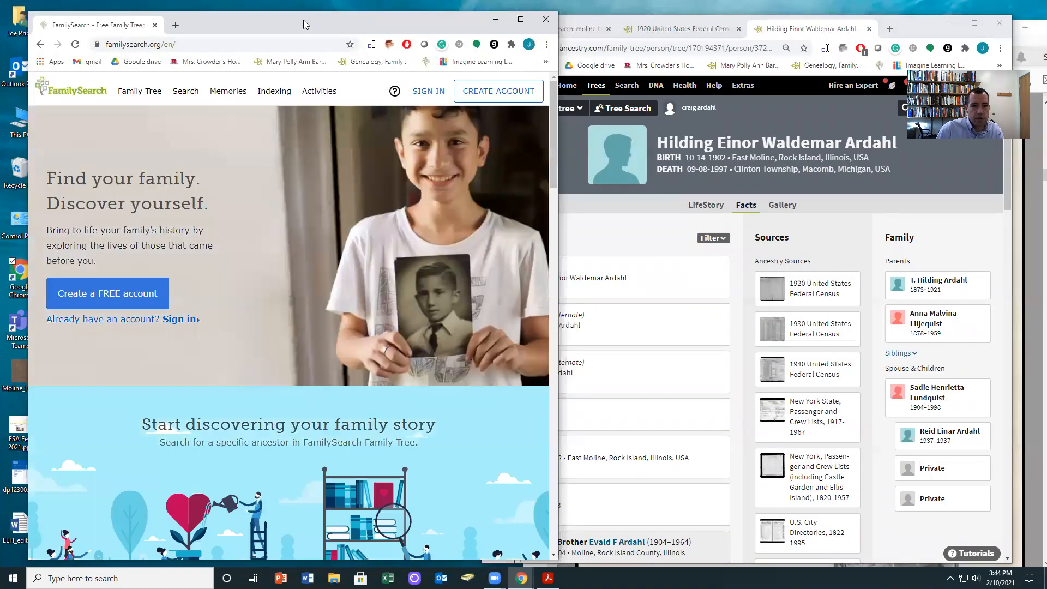
pyautogui.moveTo(304, 19); pyautogui.dragTo(268, 20)
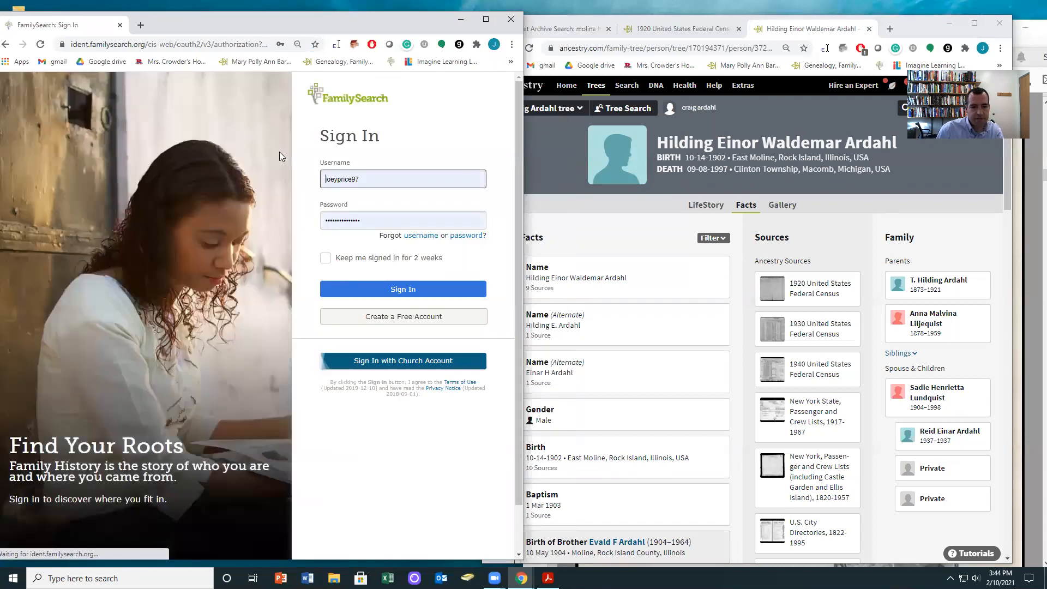
pyautogui.click(366, 297)
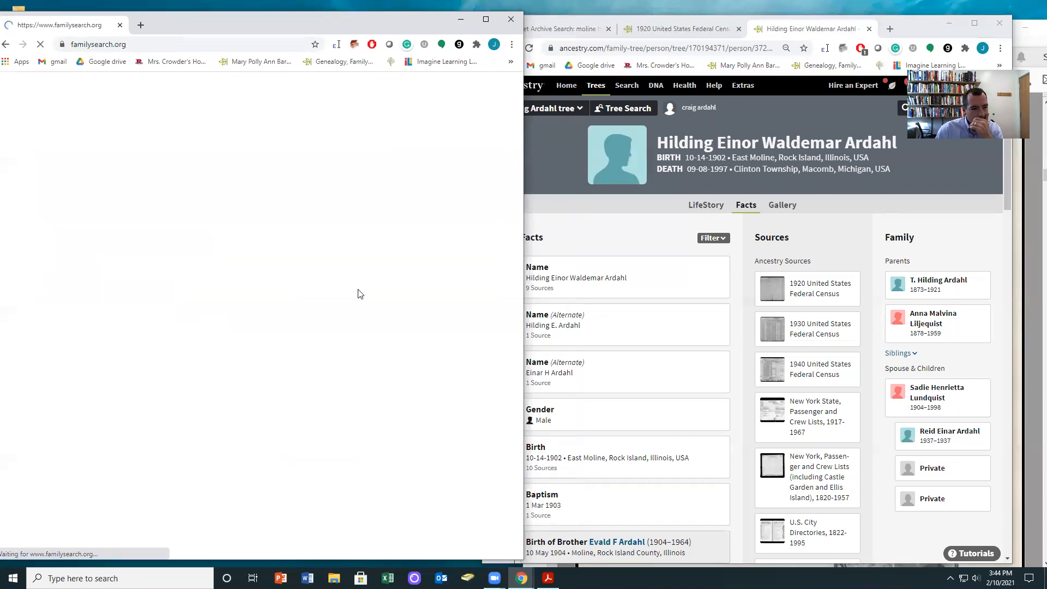
# Step: Go to the Person page of the FamilySearch Family Tree and start adding an unconnected person
pyautogui.moveTo(177, 22); pyautogui.dragTo(221, 20)
pyautogui.click(149, 90)
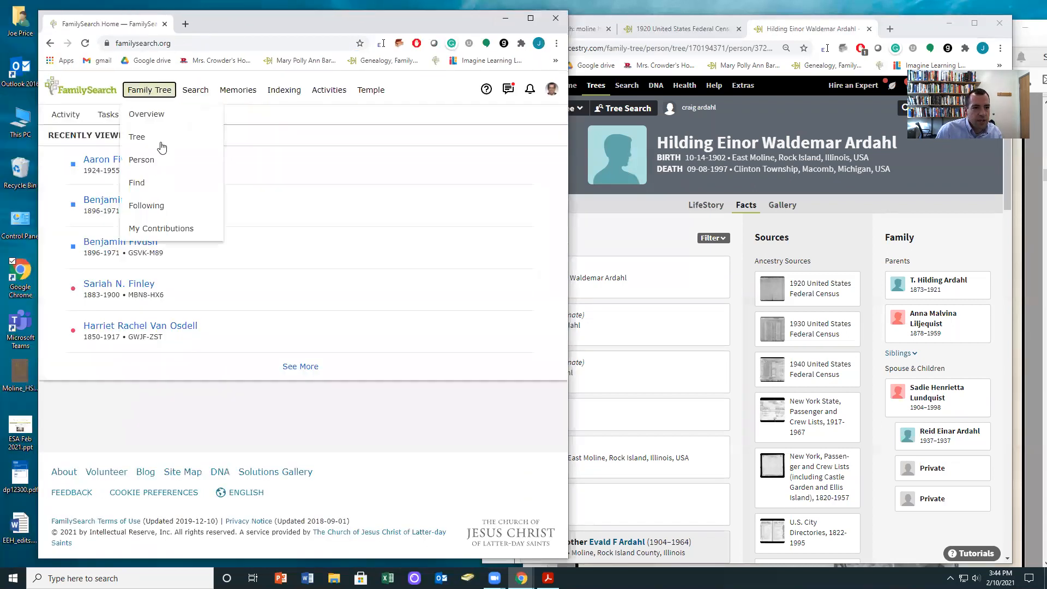
pyautogui.click(145, 159)
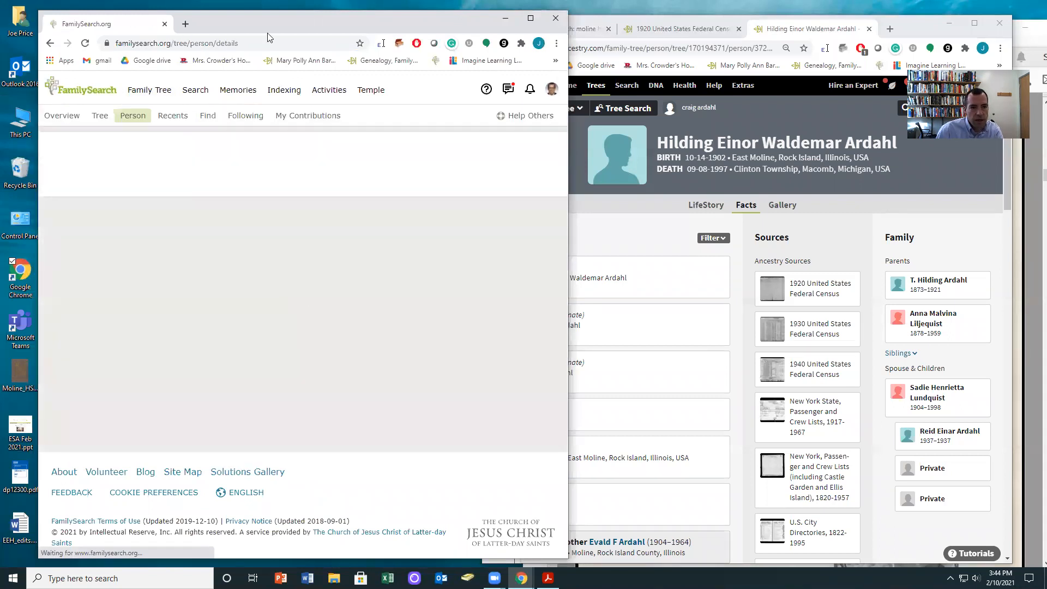
pyautogui.moveTo(235, 21); pyautogui.dragTo(204, 21)
pyautogui.click(144, 115)
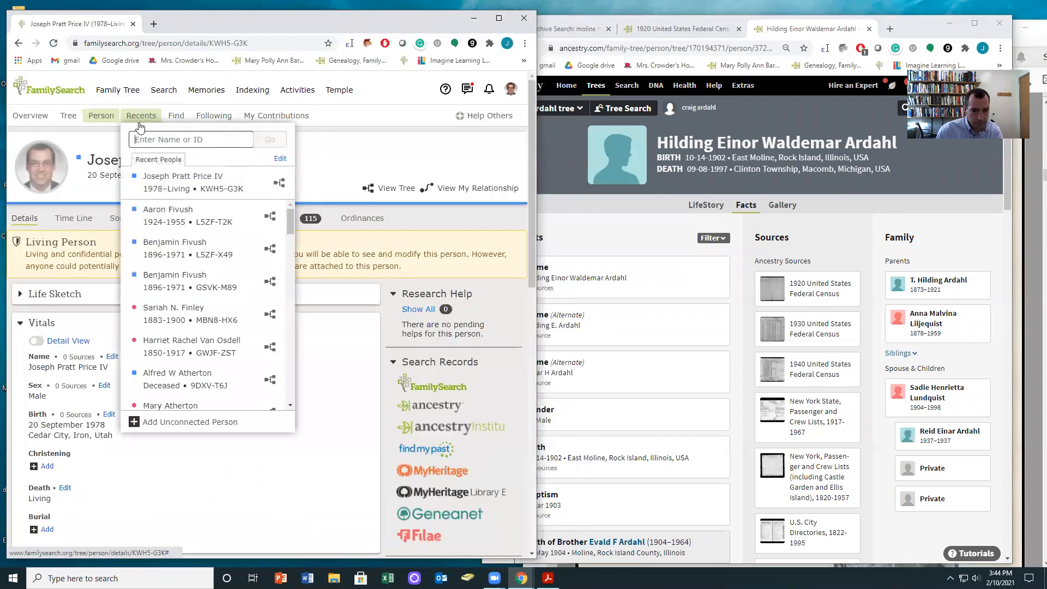
pyautogui.click(176, 422)
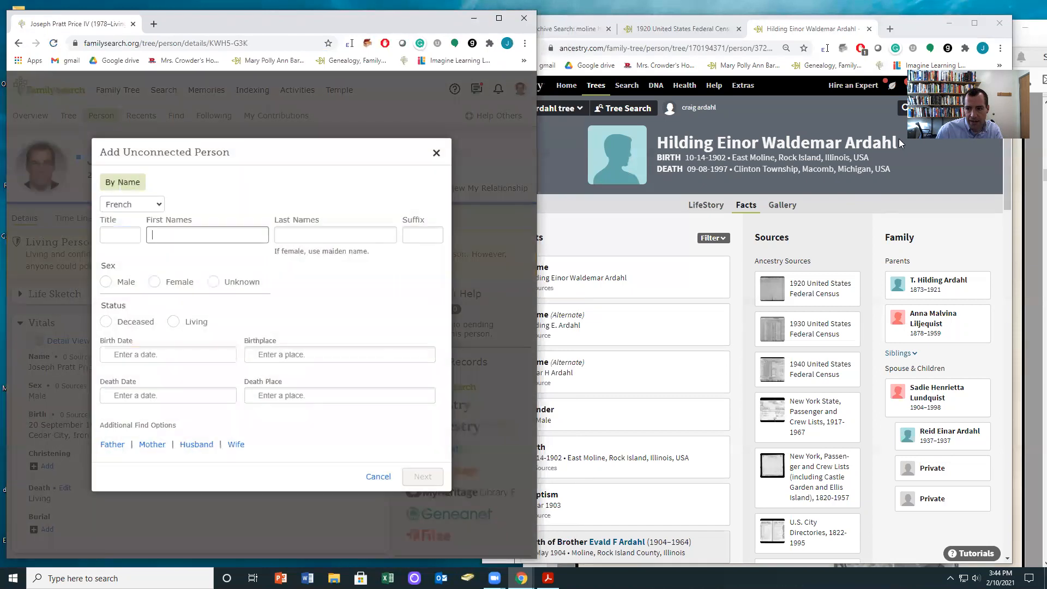
# Step: Copy the student's name from the Ancestry profile into the first and last names, and set sex to Male and status to Deceased
pyautogui.click(882, 139)
pyautogui.moveTo(881, 139); pyautogui.dragTo(665, 134)
pyautogui.click(222, 234)
pyautogui.write('Hilding Einor Waldemar Ardahl')
pyautogui.moveTo(265, 235); pyautogui.dragTo(244, 231)
pyautogui.hotkey('ctrl', 'x')
pyautogui.press('Tab')
pyautogui.hotkey('ctrl', 'v')
pyautogui.click(106, 282)
pyautogui.click(106, 321)
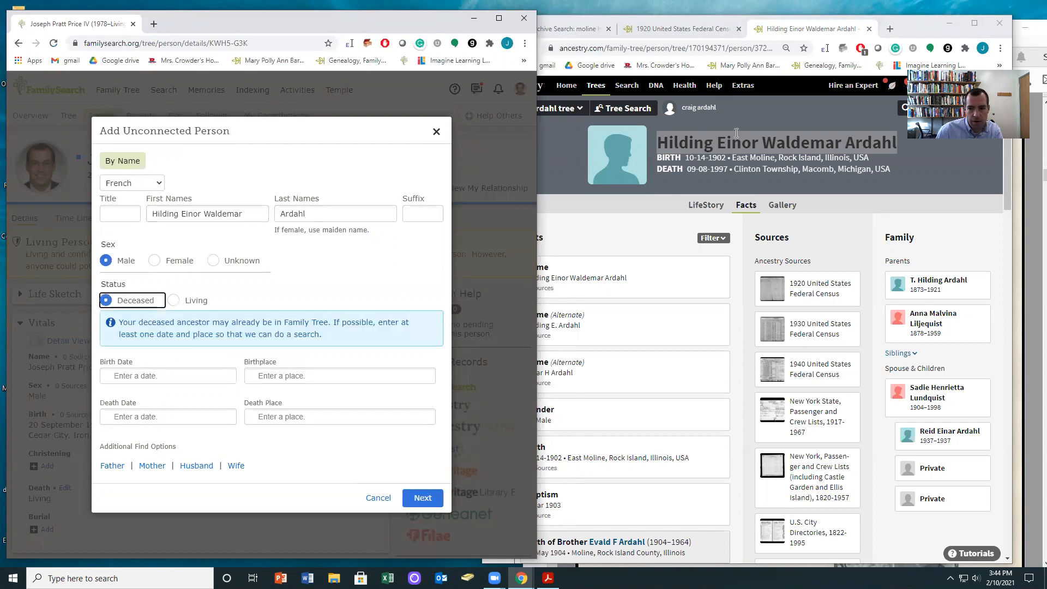
# Step: Copy the birth date and the birthplace East Moline, Rock Island, Illinois, USA from the Ancestry profile, and look for existing matches
pyautogui.click(702, 158)
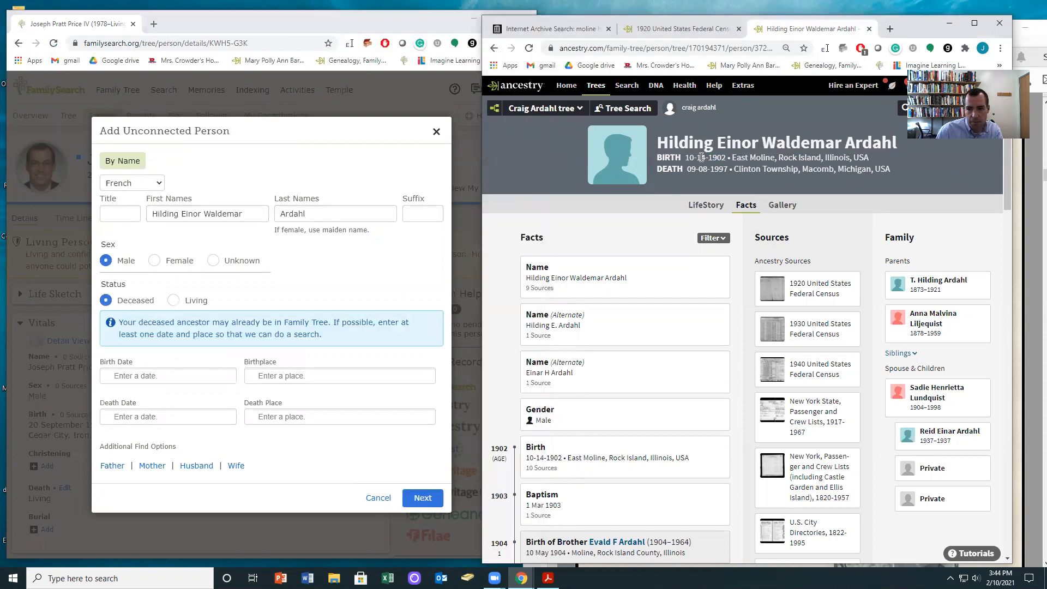
pyautogui.click(184, 376)
pyautogui.hotkey('ctrl', 'v')
pyautogui.click(135, 424)
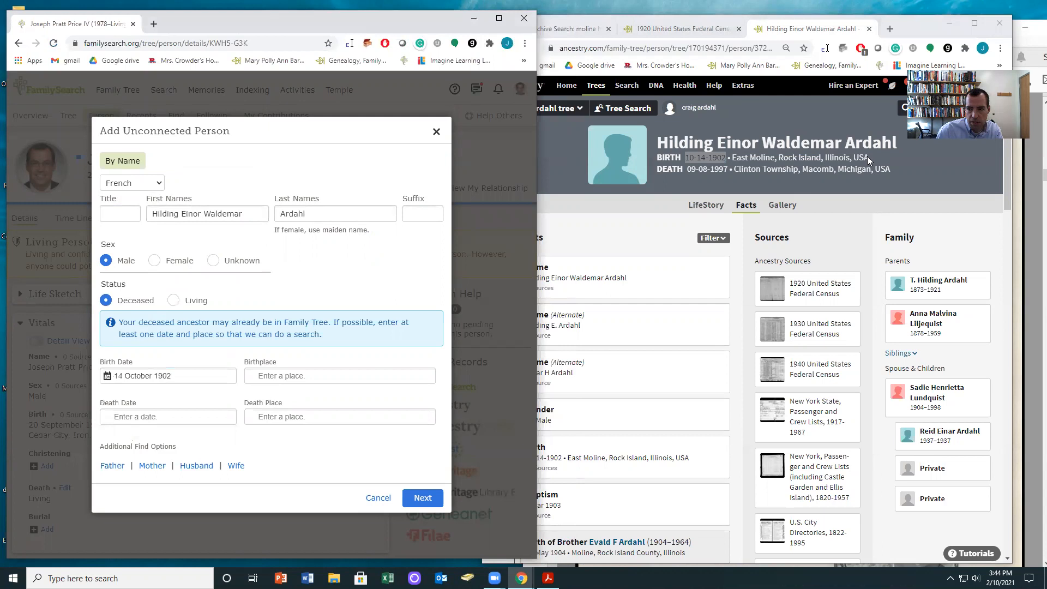
pyautogui.moveTo(868, 160); pyautogui.dragTo(727, 163)
pyautogui.click(327, 375)
pyautogui.hotkey('ctrl', 'v')
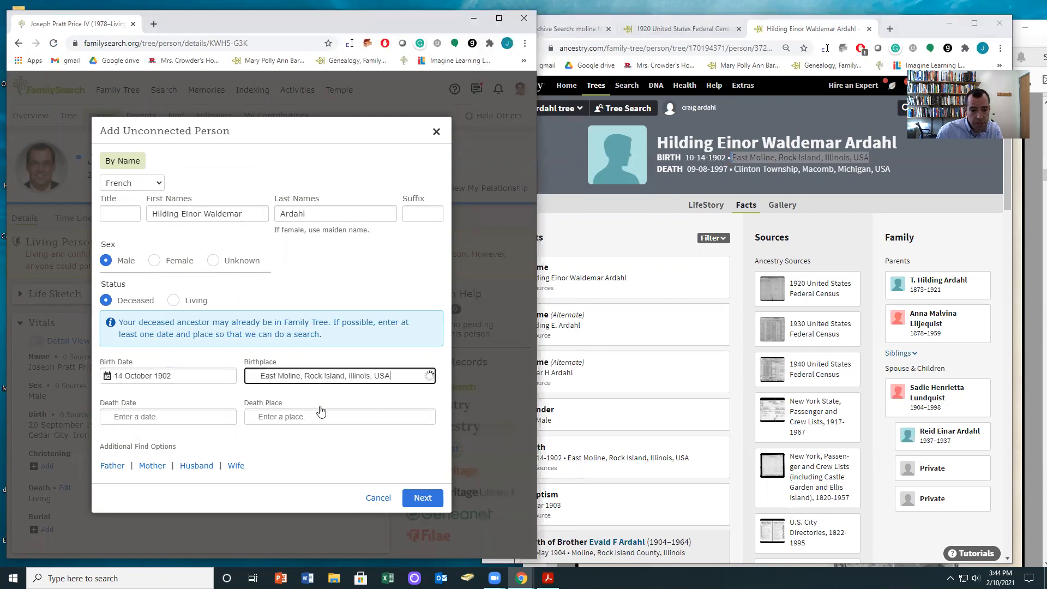
pyautogui.click(272, 414)
pyautogui.click(420, 498)
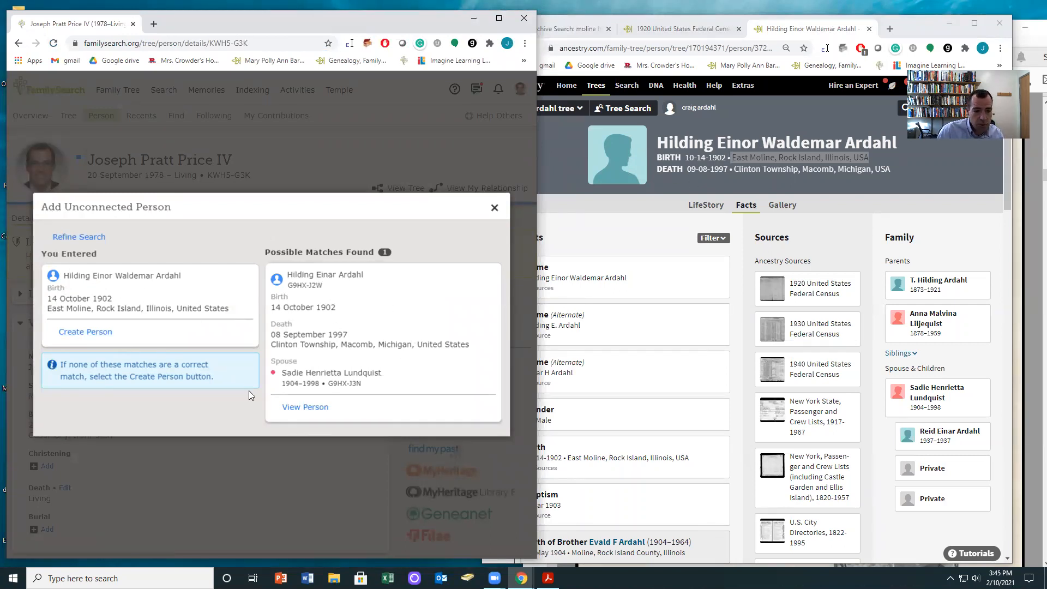
# Step: Open the possible match's person page and save East Moline, Rock Island, Illinois, United States as the birthplace
pyautogui.click(304, 409)
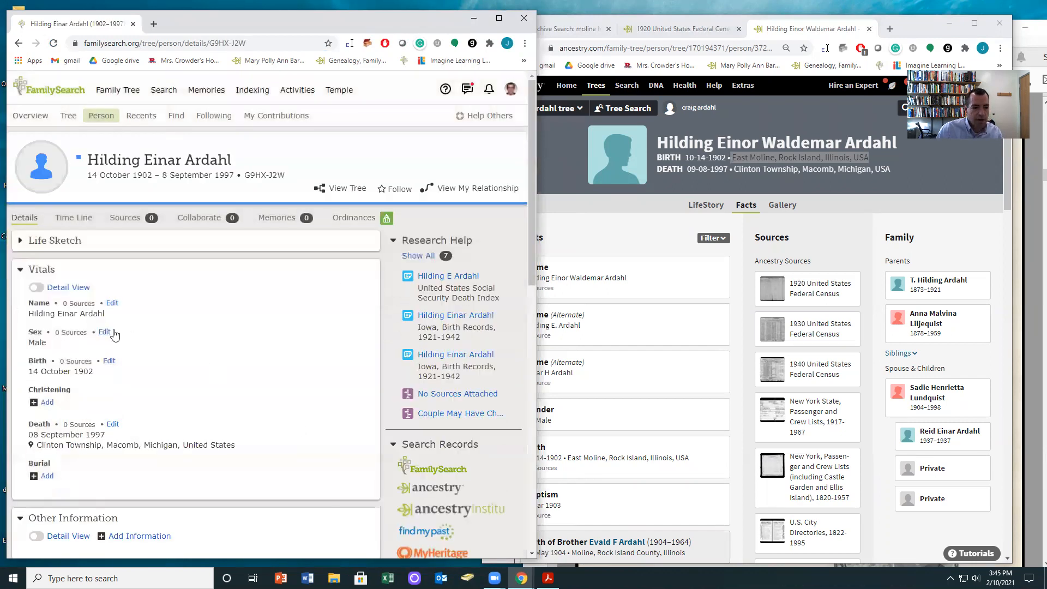
pyautogui.click(870, 159)
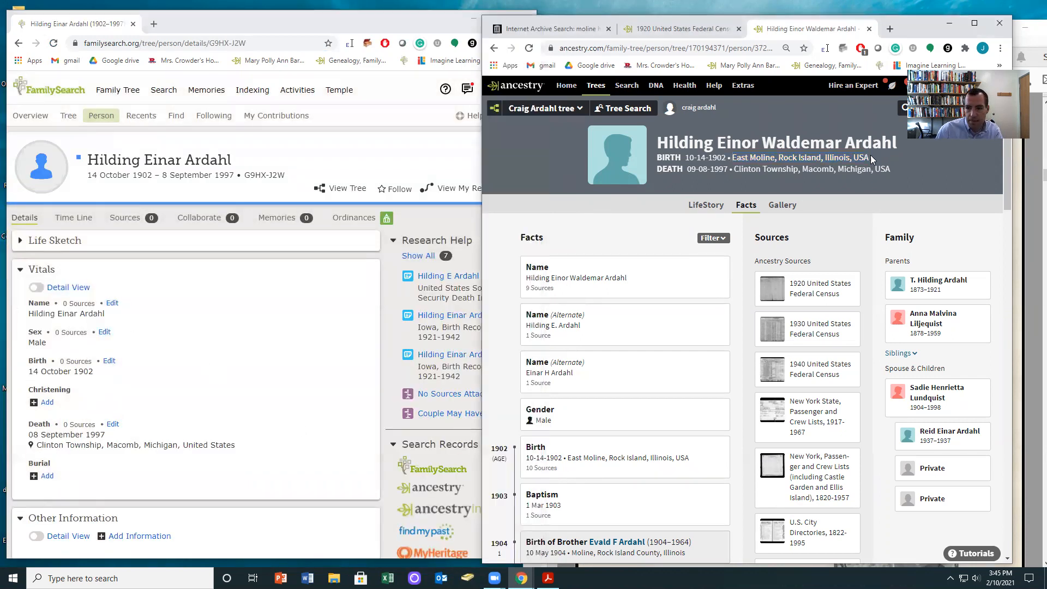
pyautogui.click(109, 361)
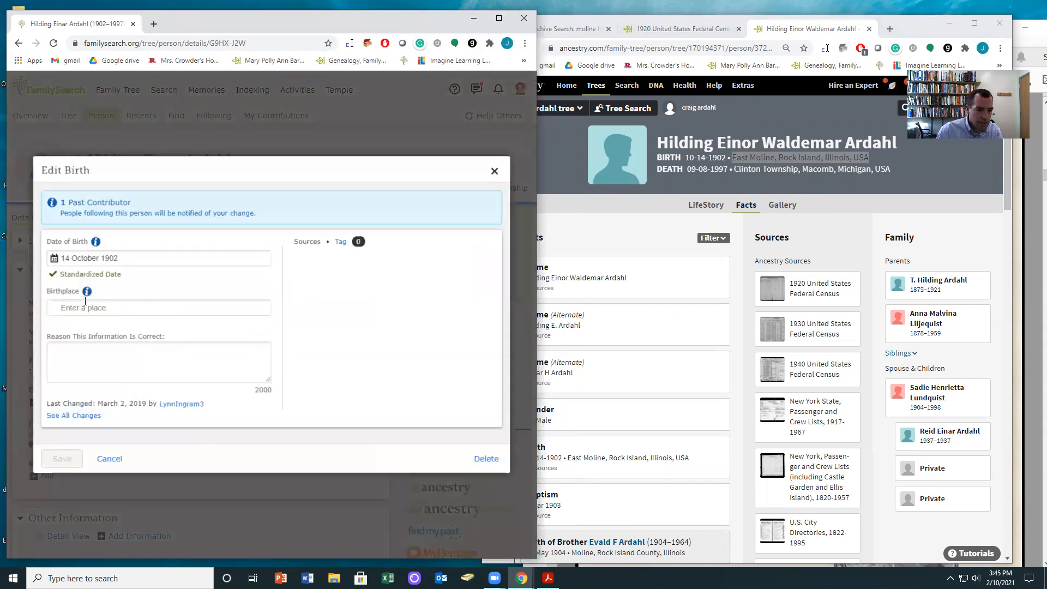
pyautogui.click(120, 308)
pyautogui.hotkey('ctrl', 'v')
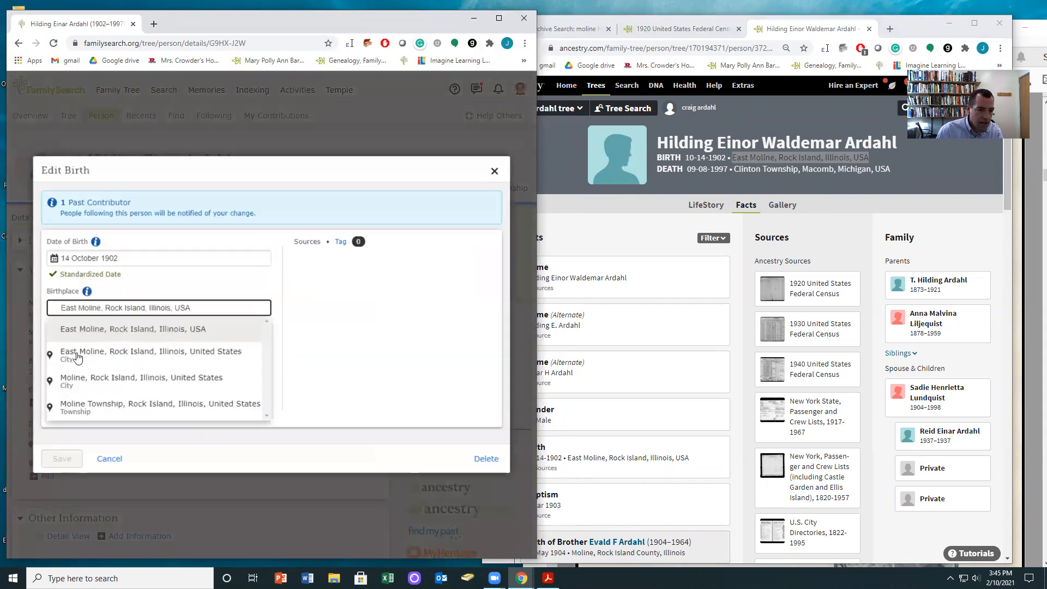
pyautogui.click(79, 357)
pyautogui.click(61, 459)
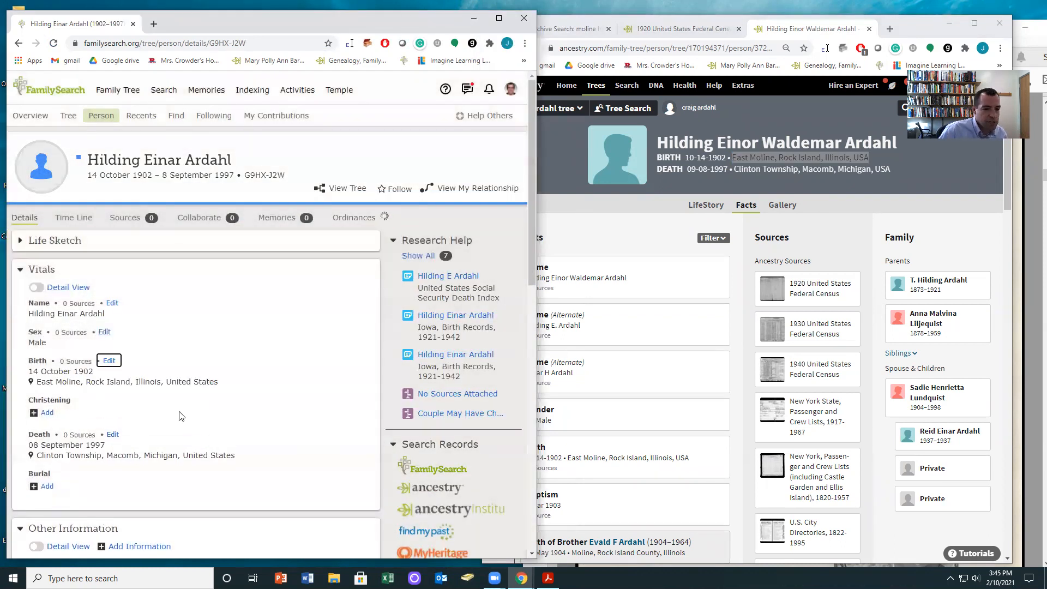
pyautogui.scroll(-4, 197, 398)
pyautogui.scroll(4, 218, 364)
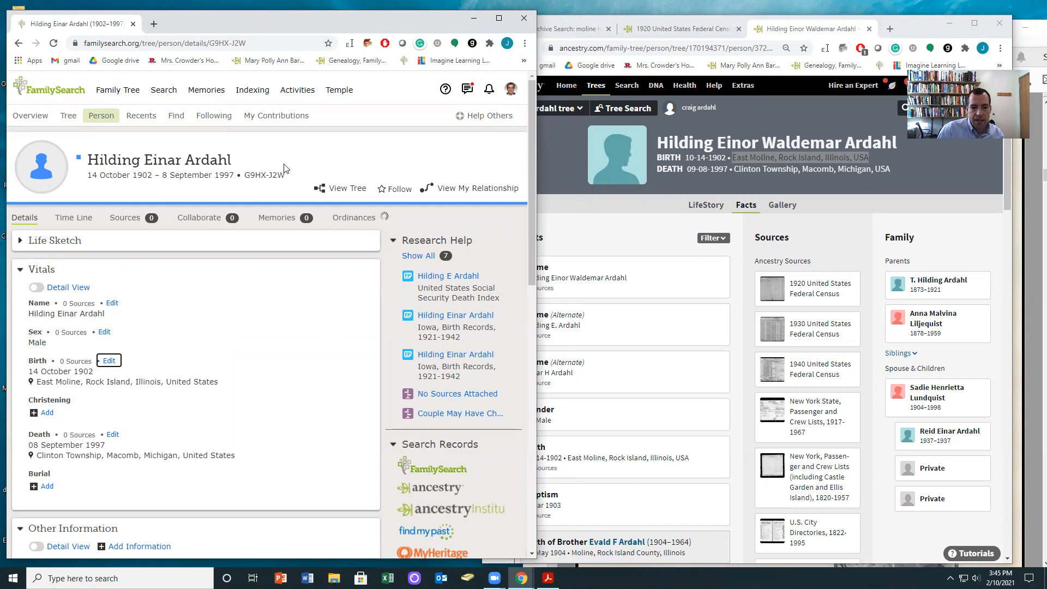
# Step: Bring the Moline_HS_1921.pdf yearbook in Acrobat back into view, and open Google Sheets through docs.google.com in a new browser tab
pyautogui.click(569, 141)
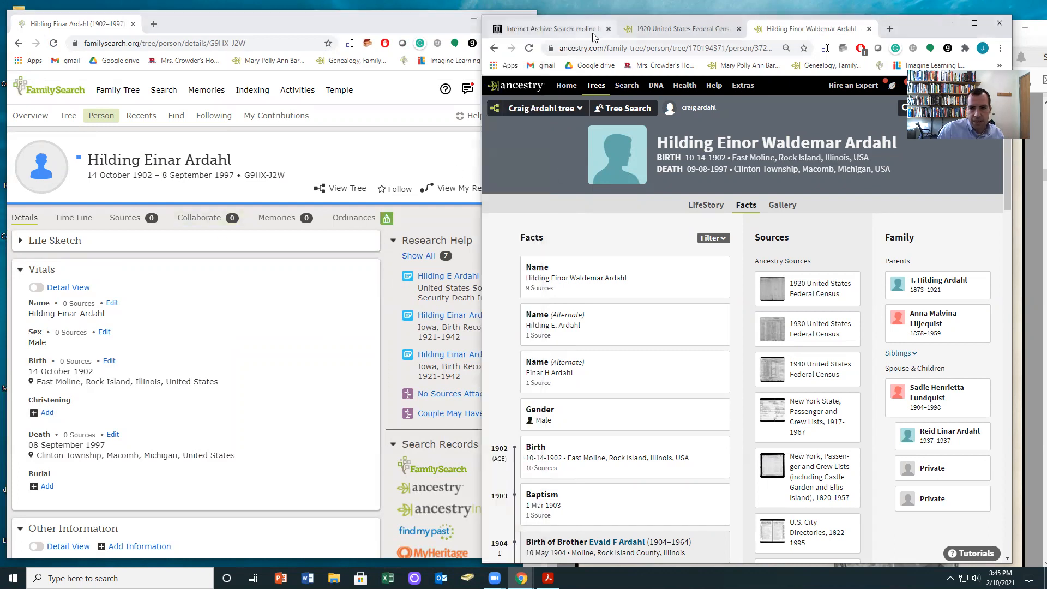
pyautogui.click(548, 578)
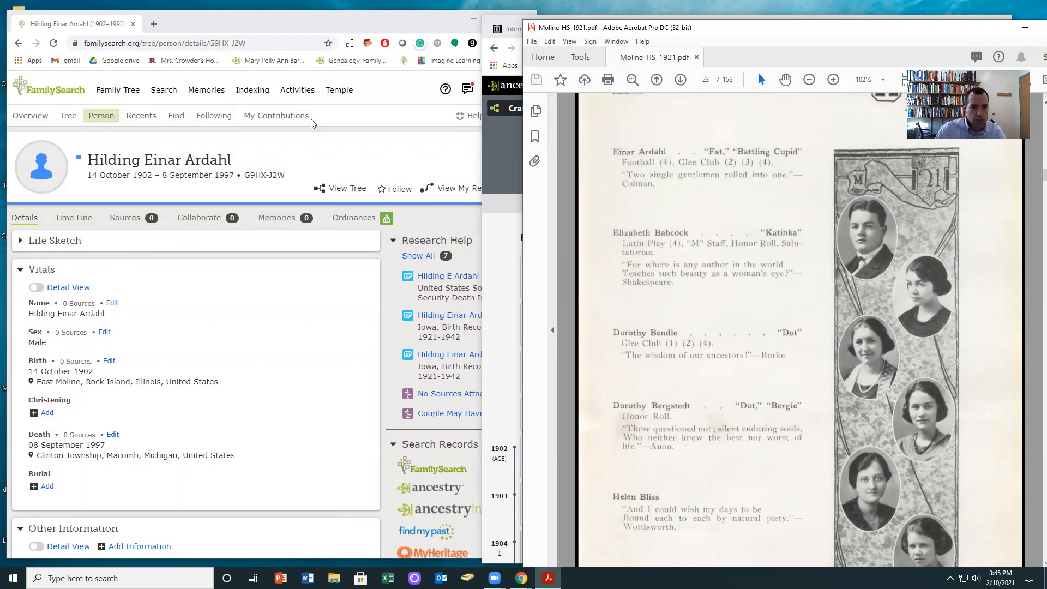
pyautogui.click(154, 25)
pyautogui.write('docs.google.com')
pyautogui.press('Return')
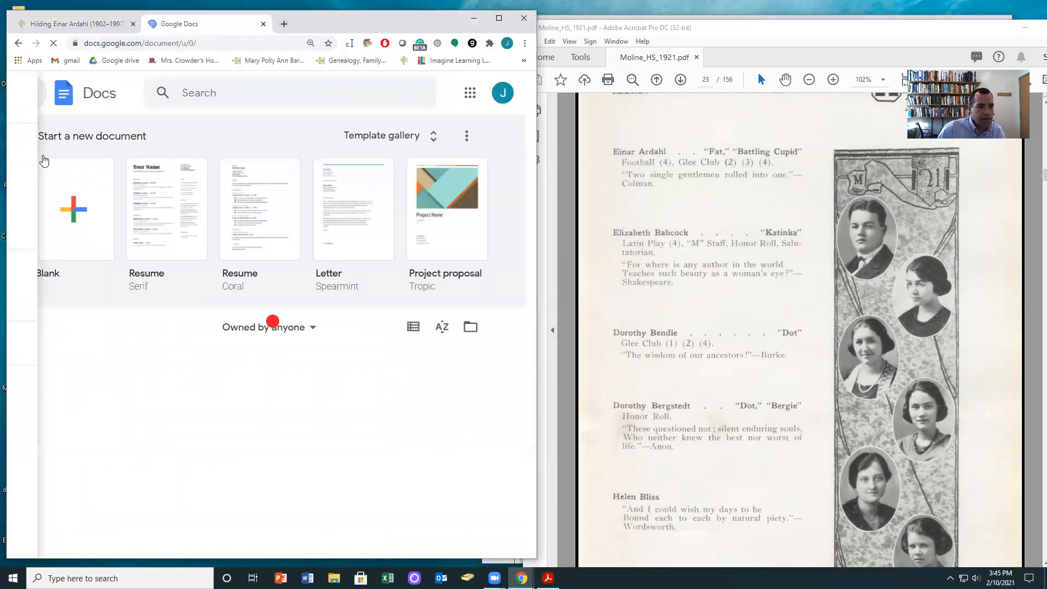
pyautogui.click(44, 172)
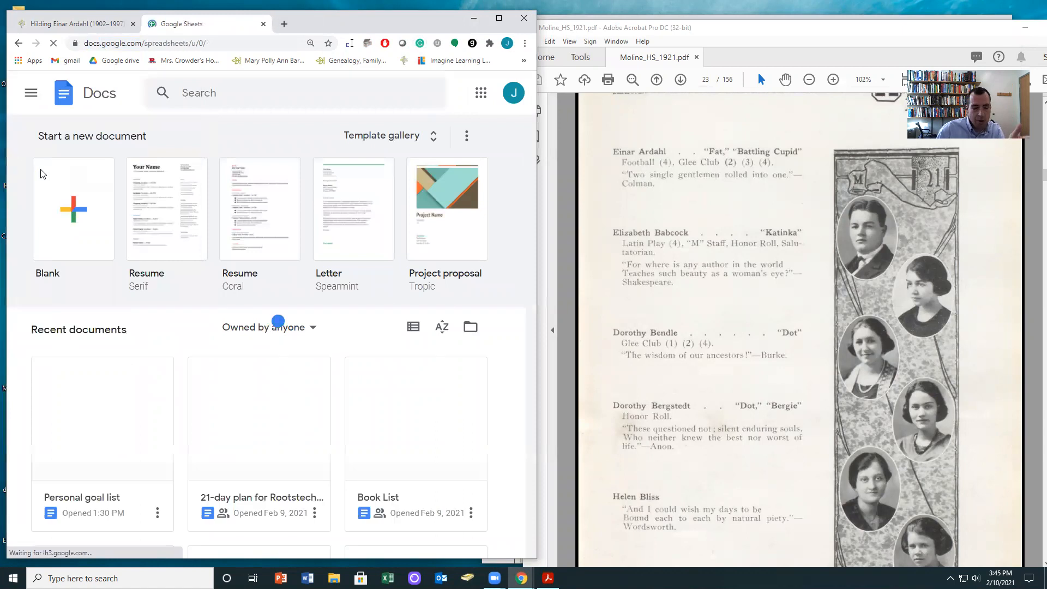
# Step: Create a blank spreadsheet and enter the heading "Moline High School - 1920" in cell A1
pyautogui.click(91, 225)
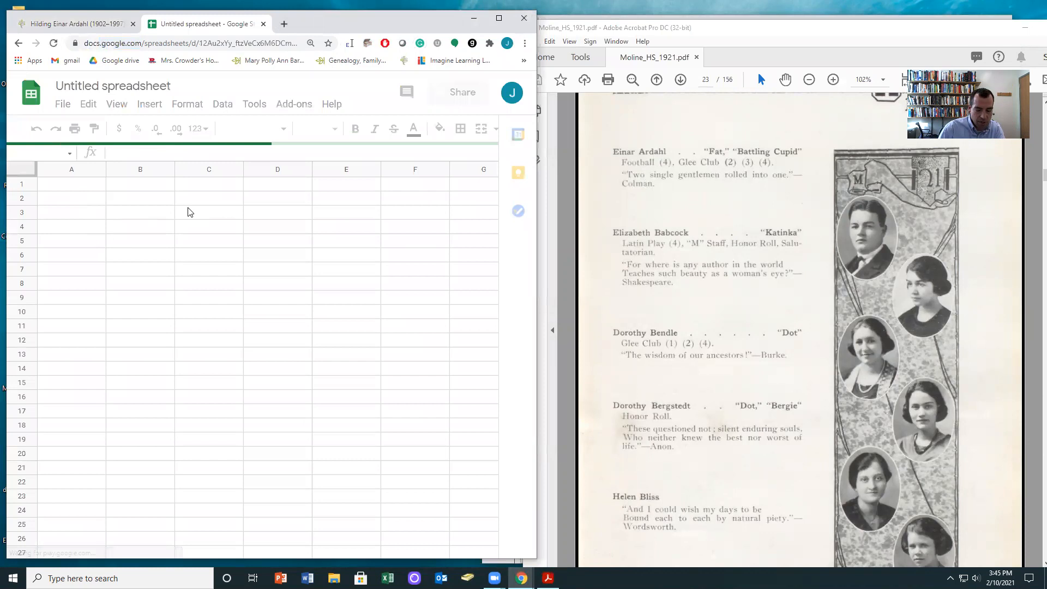
pyautogui.write('Molin')
pyautogui.write('ine')
pyautogui.press('BackSpace')
pyautogui.press('BackSpace')
pyautogui.press('BackSpace')
pyautogui.write('e')
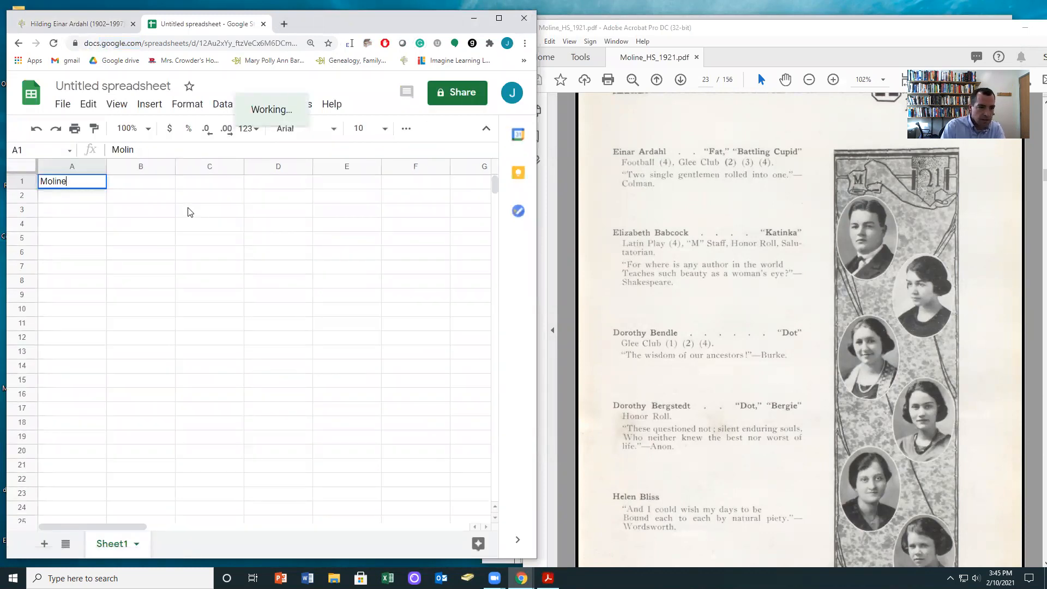
pyautogui.write(' High School ')
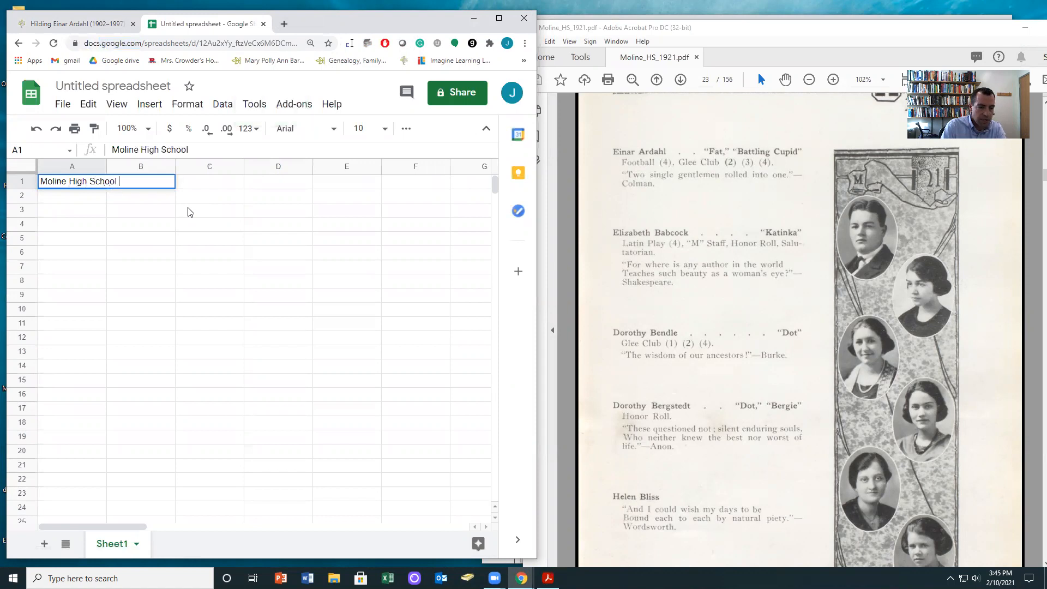
pyautogui.write('- 1920')
pyautogui.press('Return')
pyautogui.press('Return')
# Step: Enter the first yearbook student's name in A3 and copy the student's linked FamilySearch ID from the person page into B3
pyautogui.write('Einar ')
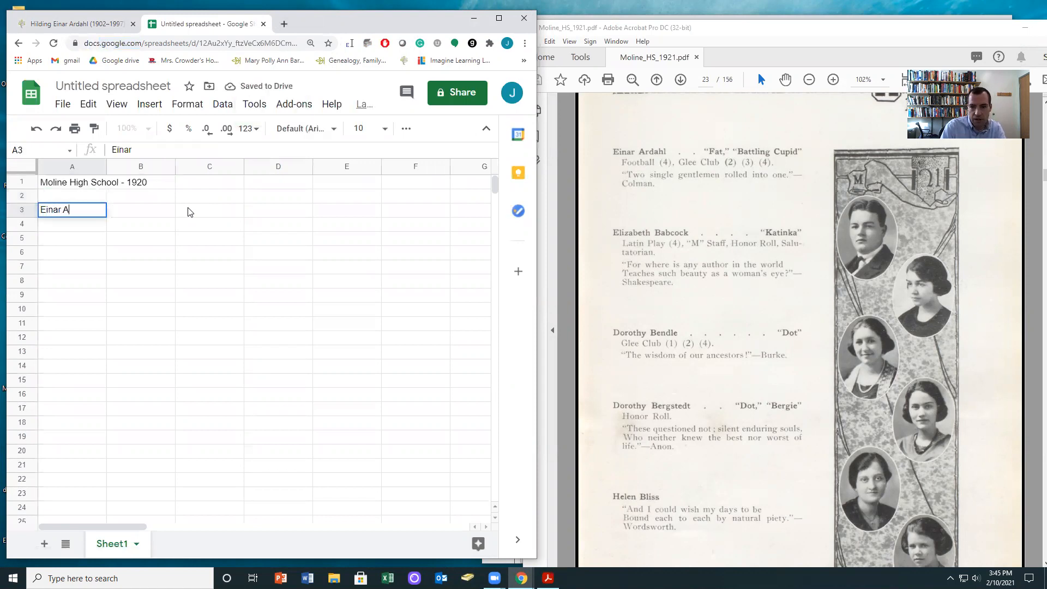
pyautogui.write('Ardhahl')
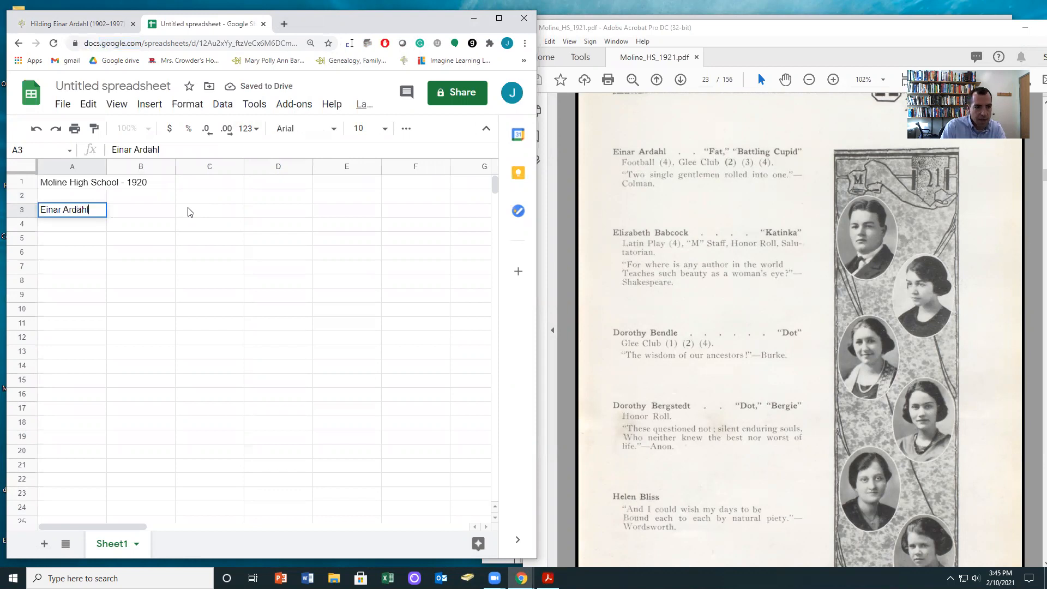
pyautogui.press('Tab')
pyautogui.hotkey('ctrl', 'Tab')
pyautogui.scroll(-5, 150, 320)
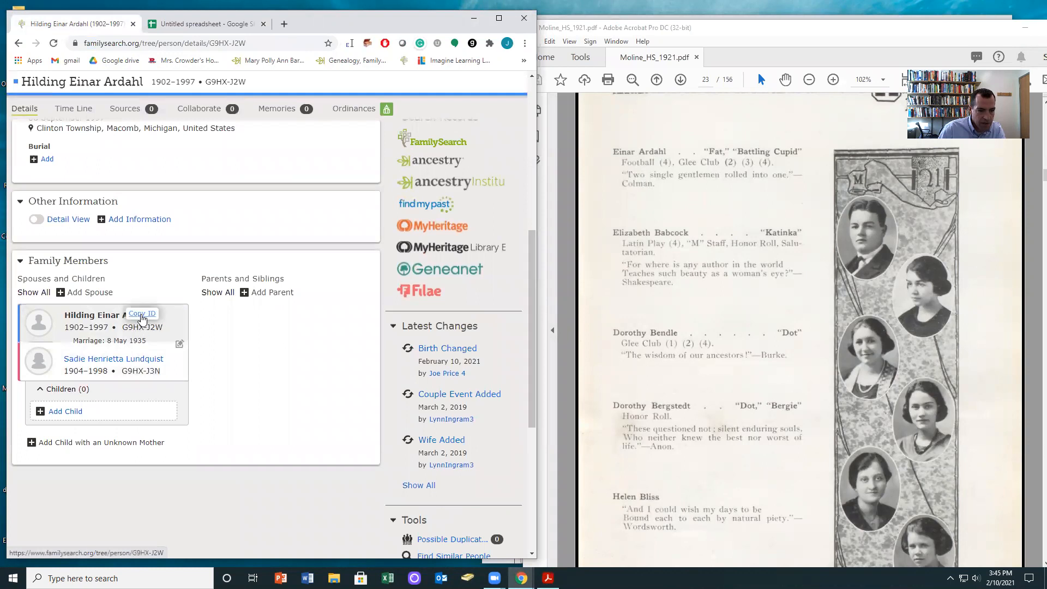
pyautogui.click(188, 26)
pyautogui.hotkey('ctrl', 'v')
pyautogui.press('Return')
# Step: Follow the FamilySearch ID link in B3 to check the student's person page, and return to the spreadsheet
pyautogui.click(136, 214)
pyautogui.click(164, 235)
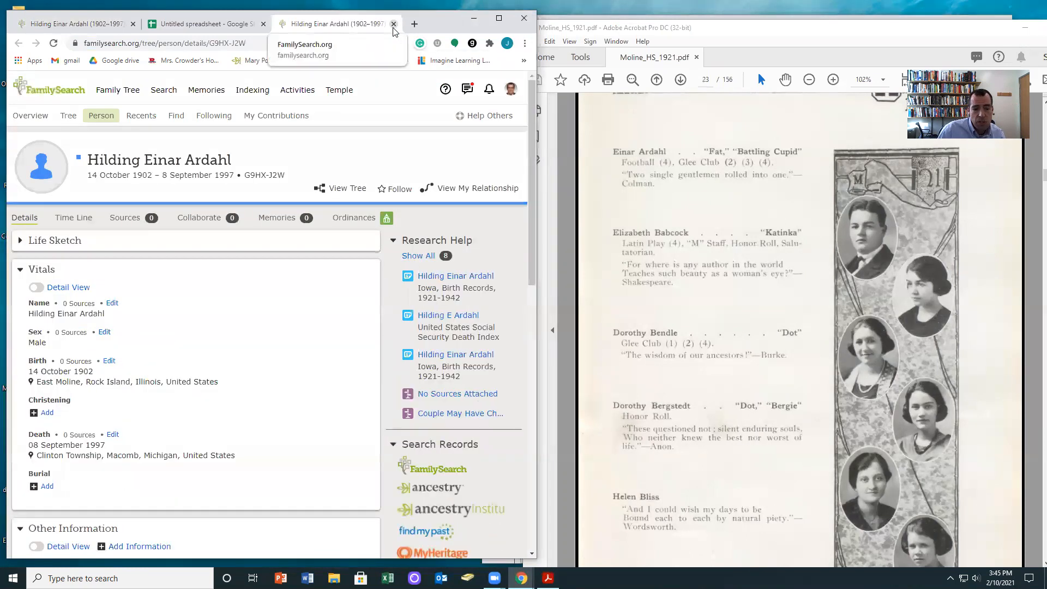
pyautogui.click(167, 24)
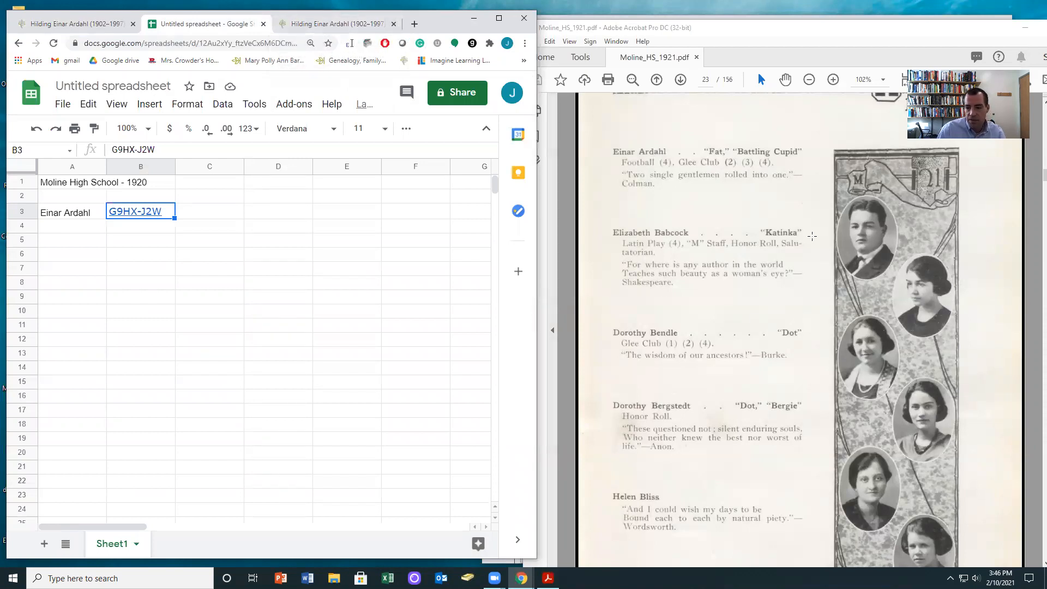
# Step: Open Snipping Tool and capture the first student's oval portrait from the yearbook page
pyautogui.click(120, 578)
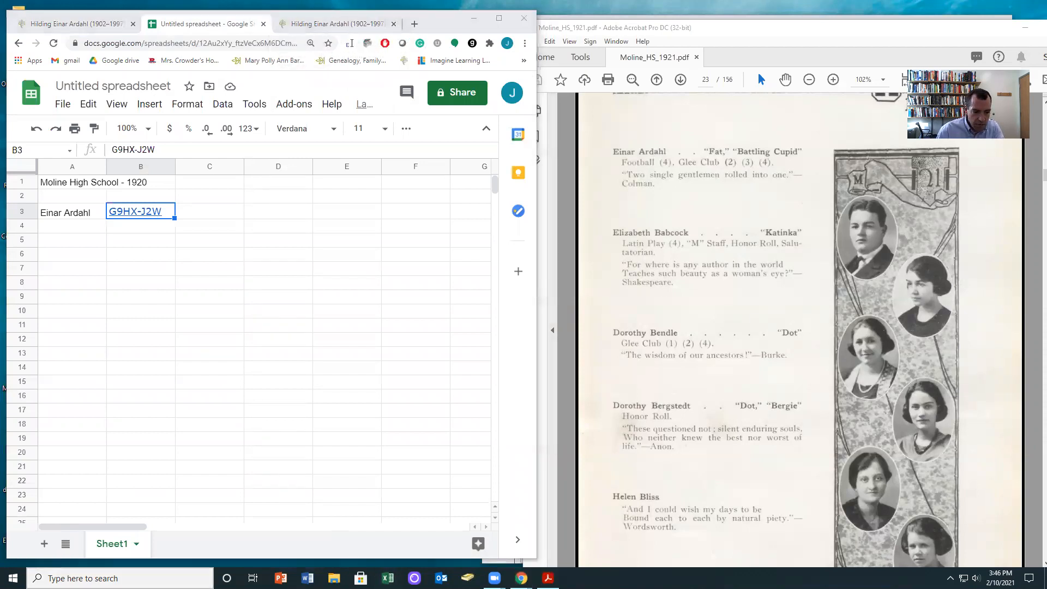
pyautogui.write('snip')
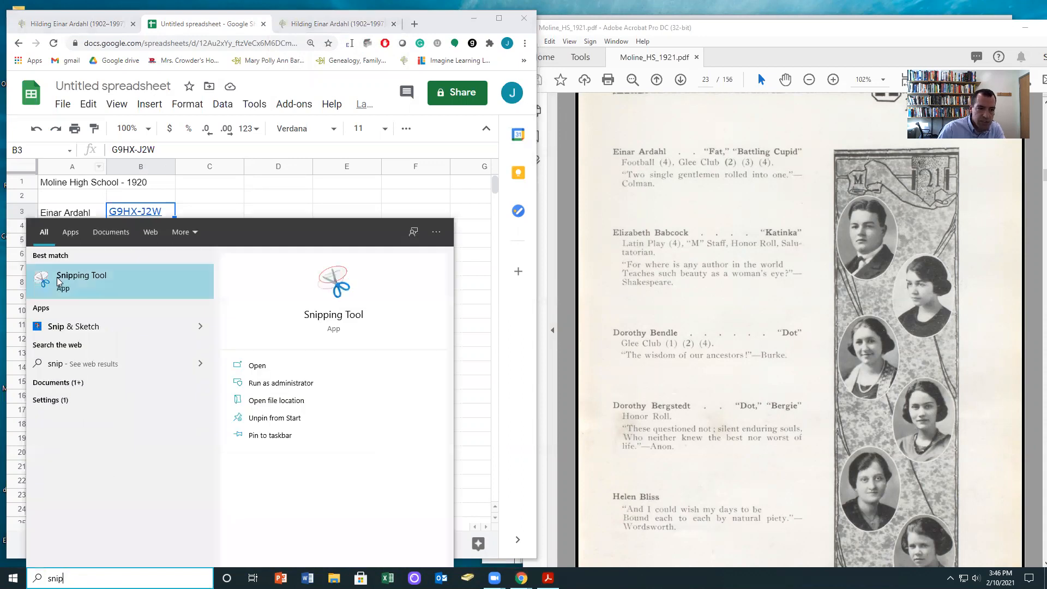
pyautogui.click(59, 279)
pyautogui.click(743, 170)
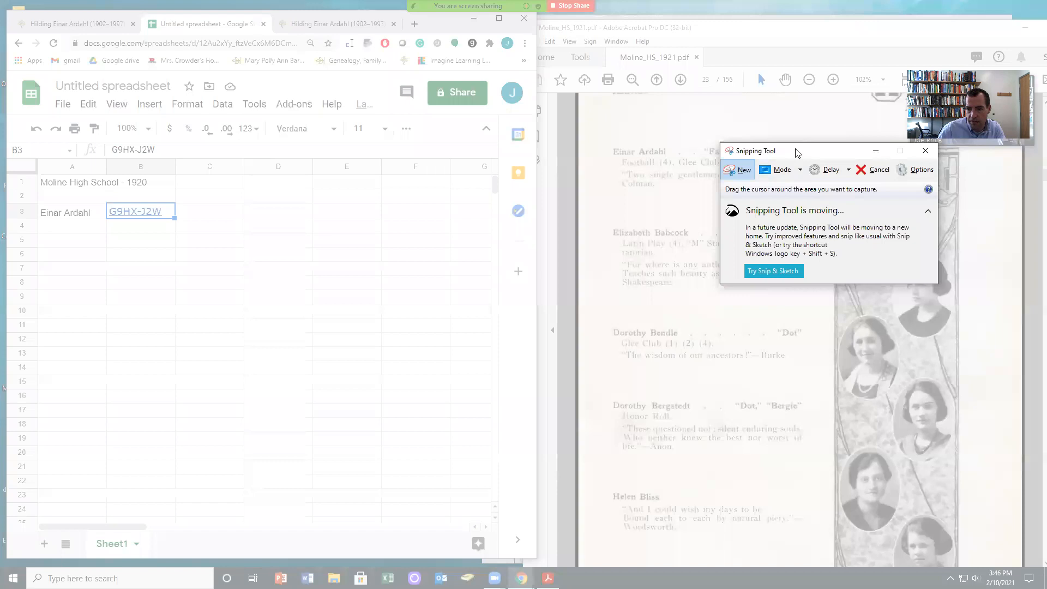
pyautogui.moveTo(796, 153); pyautogui.dragTo(501, 168)
pyautogui.moveTo(839, 196); pyautogui.dragTo(896, 274)
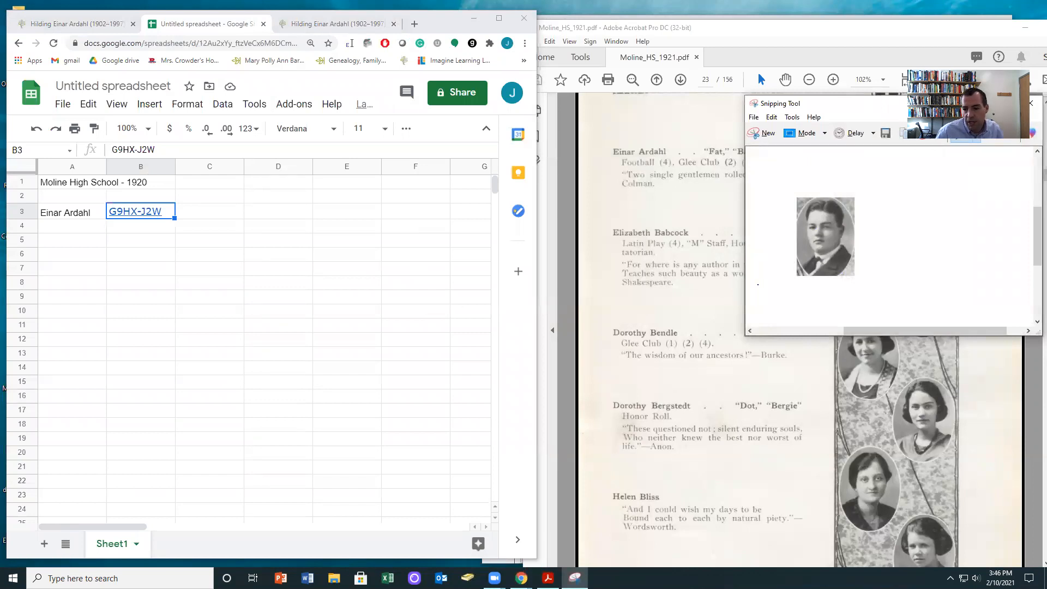
# Step: Save the snip to the Desktop as a PNG named with the student's first and last name joined by an underscore
pyautogui.click(754, 120)
pyautogui.click(774, 144)
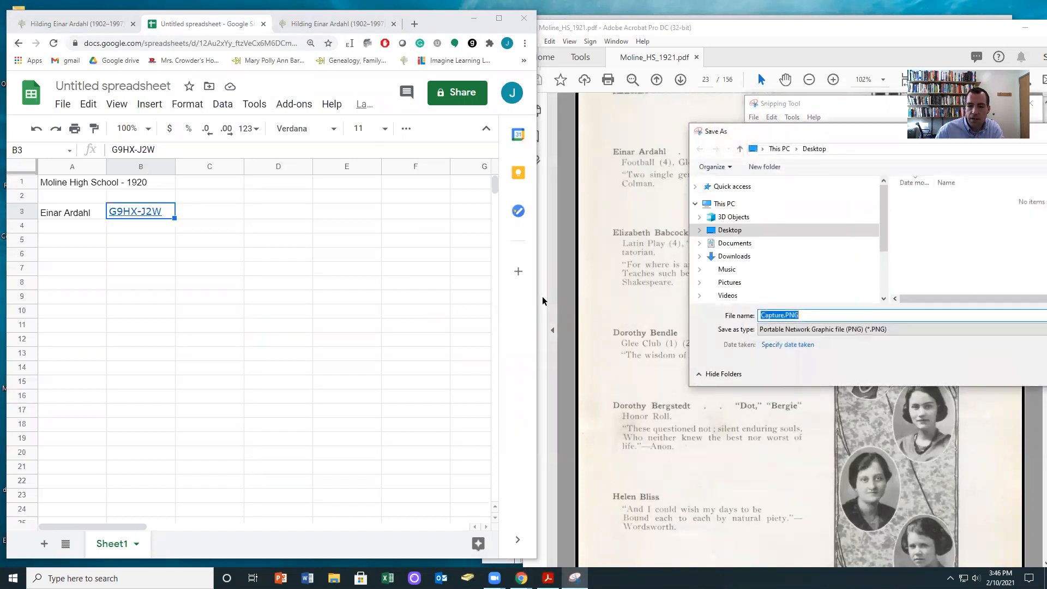
pyautogui.write('einar_ardahl')
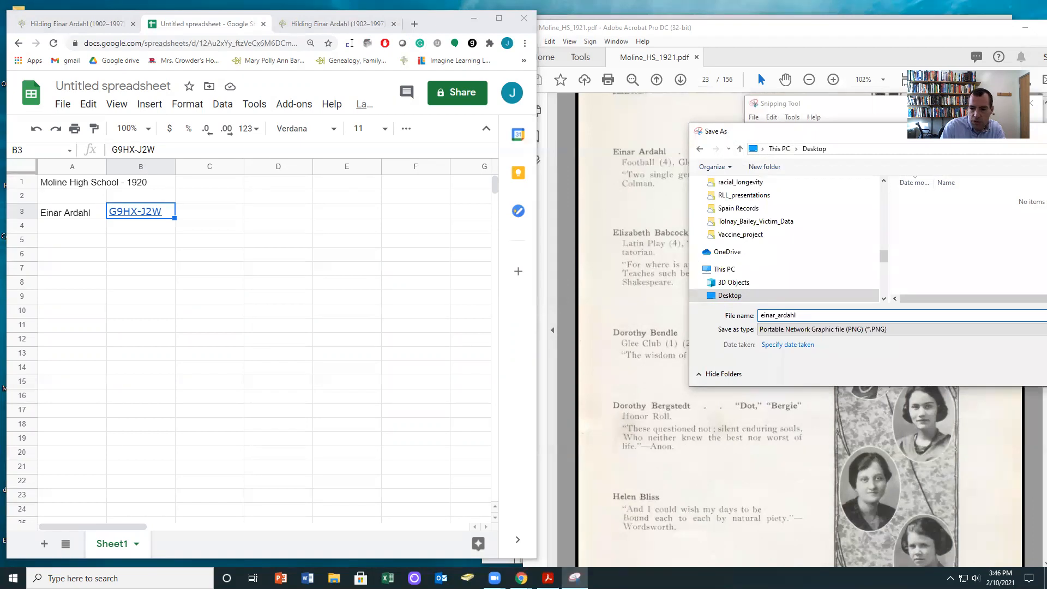
pyautogui.press('Return')
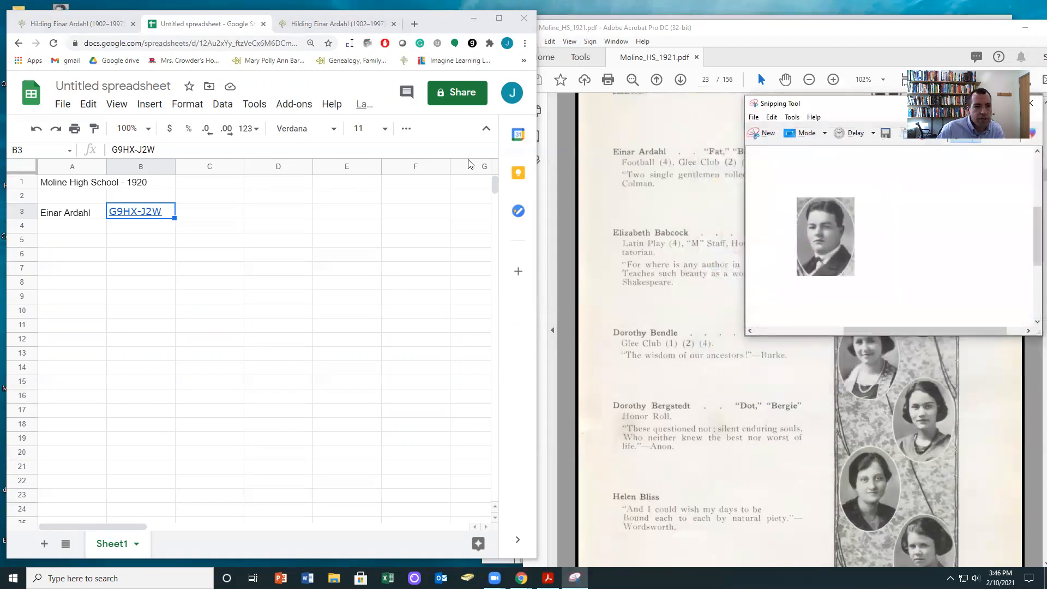
# Step: Add a portrait to the student's FamilySearch person page, uploading the saved PNG from the Desktop
pyautogui.click(30, 27)
pyautogui.scroll(6, 229, 299)
pyautogui.click(36, 171)
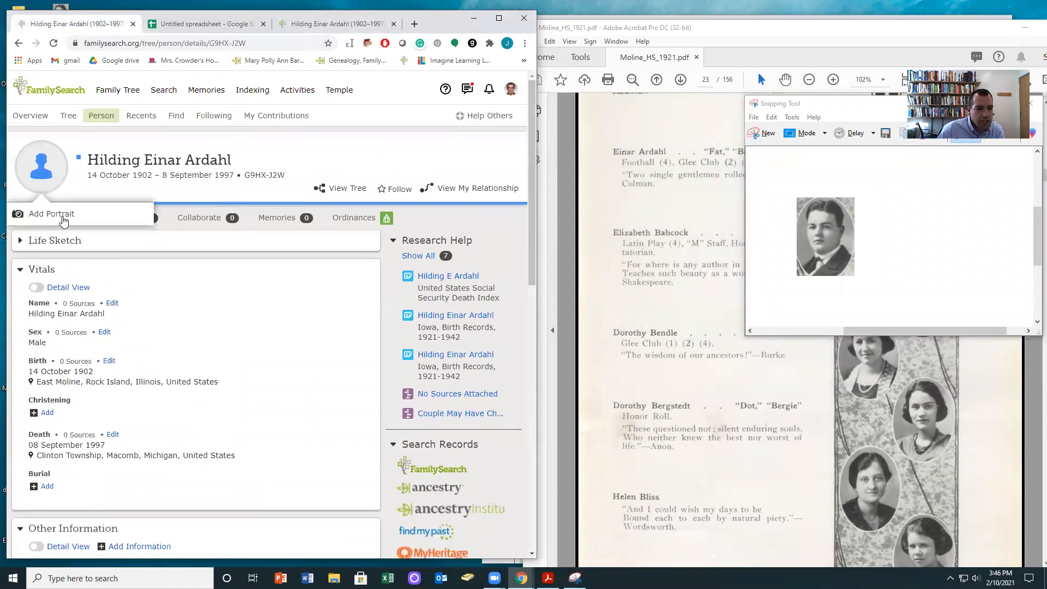
pyautogui.click(45, 216)
pyautogui.click(220, 242)
pyautogui.scroll(-3, 86, 158)
pyautogui.click(51, 130)
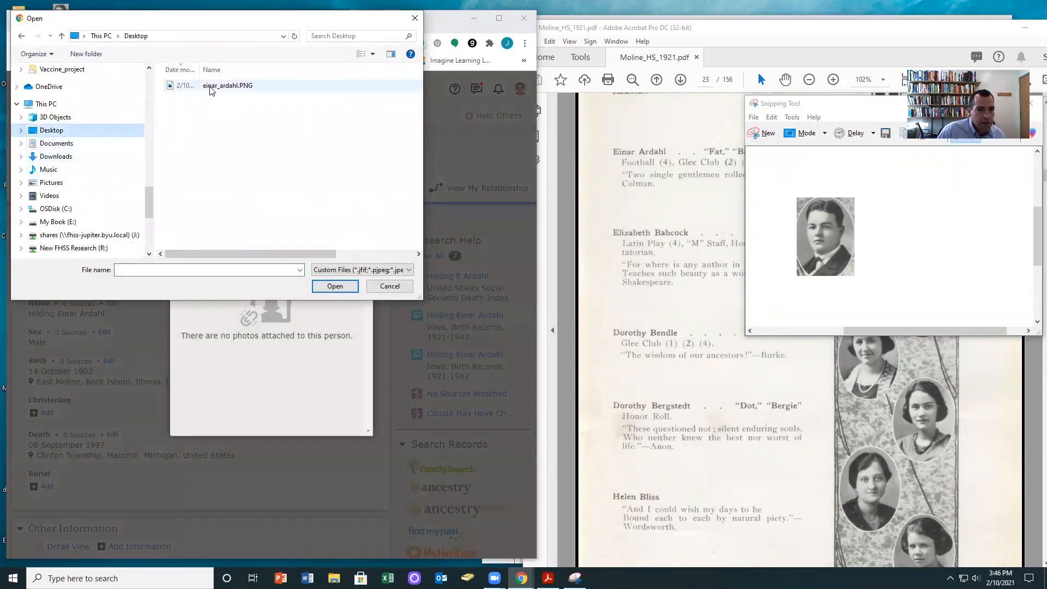
pyautogui.doubleClick(224, 86)
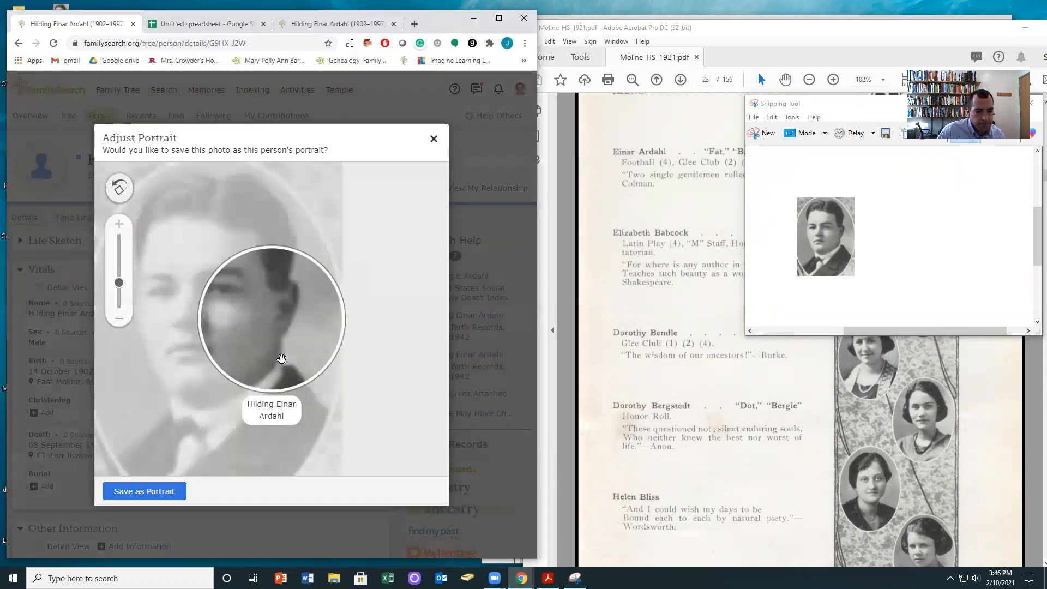
# Step: Zoom out and centre the photo so the whole face fits the circle, and save it as the portrait
pyautogui.moveTo(203, 308); pyautogui.dragTo(338, 388)
pyautogui.moveTo(119, 284); pyautogui.dragTo(116, 309)
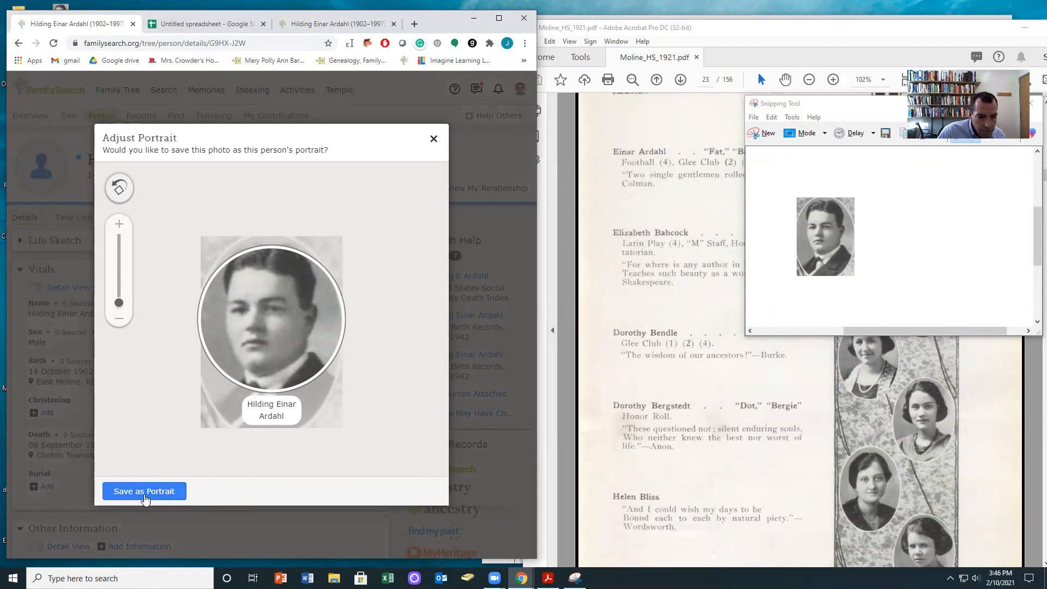
pyautogui.click(139, 491)
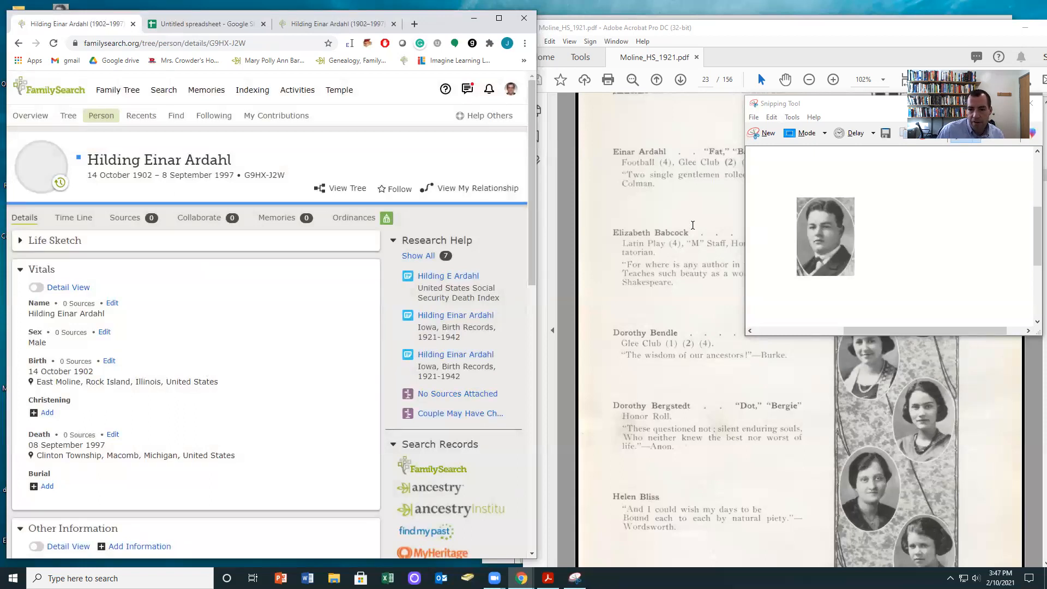
# Step: Move the Ancestry profile tab into the browser window that holds the FamilySearch and spreadsheet tabs, and display it
pyautogui.click(693, 216)
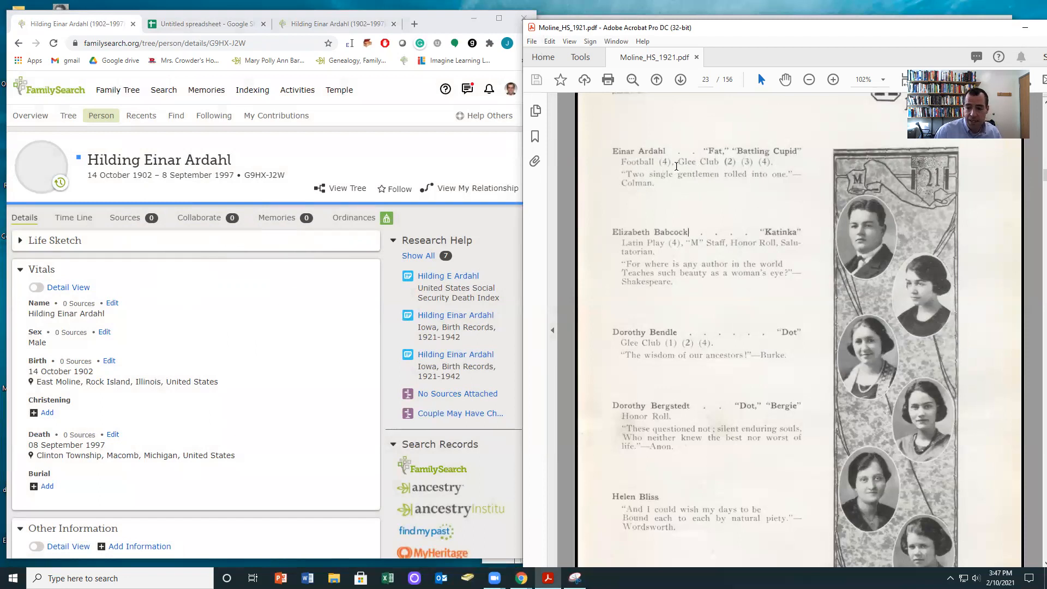
pyautogui.click(326, 25)
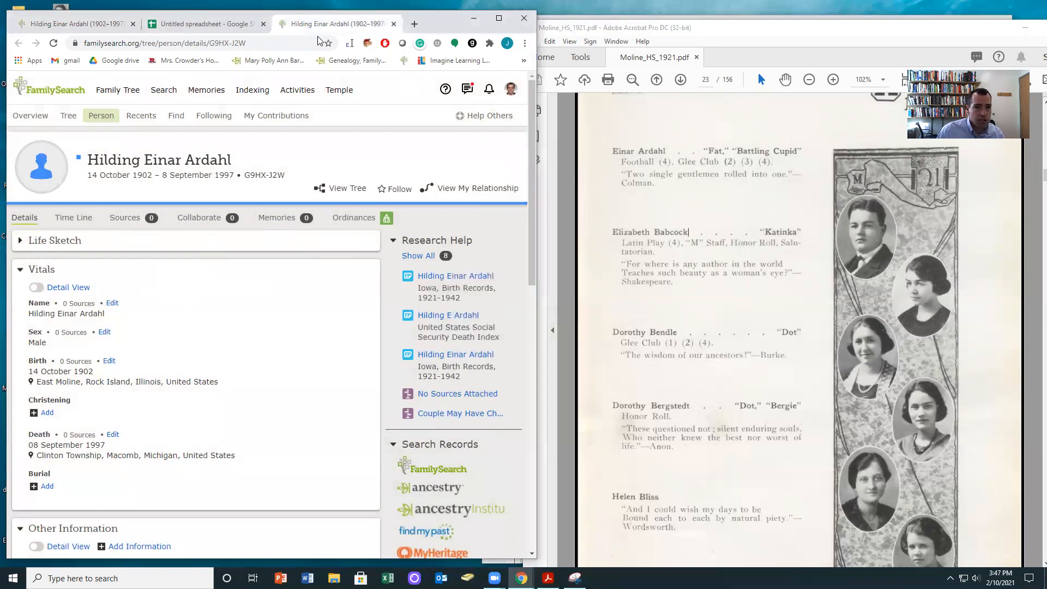
pyautogui.moveTo(728, 38); pyautogui.dragTo(738, 88)
pyautogui.moveTo(762, 31); pyautogui.dragTo(377, 27)
pyautogui.click(158, 43)
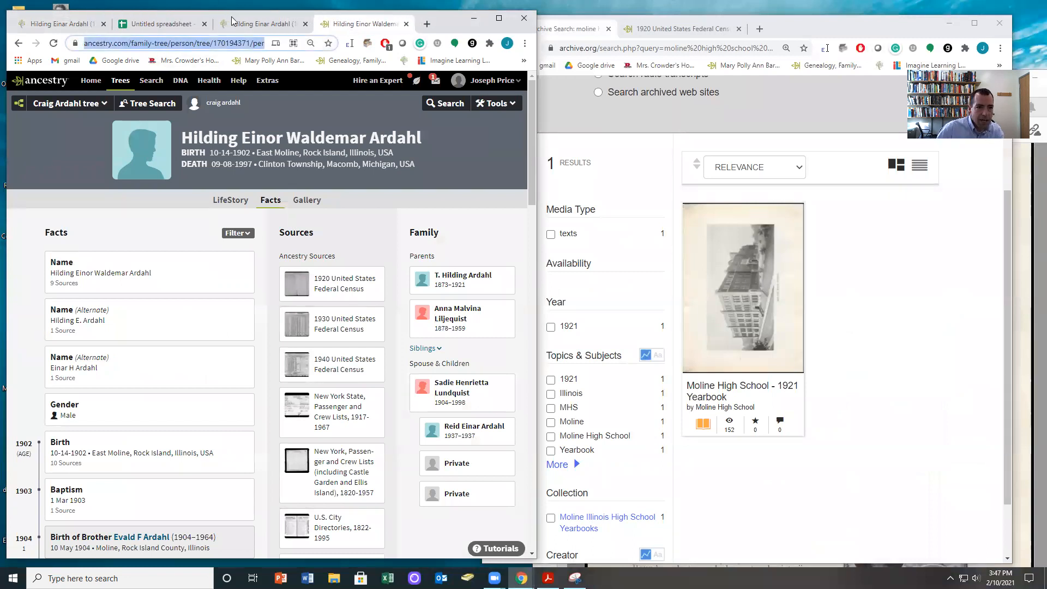
pyautogui.click(259, 24)
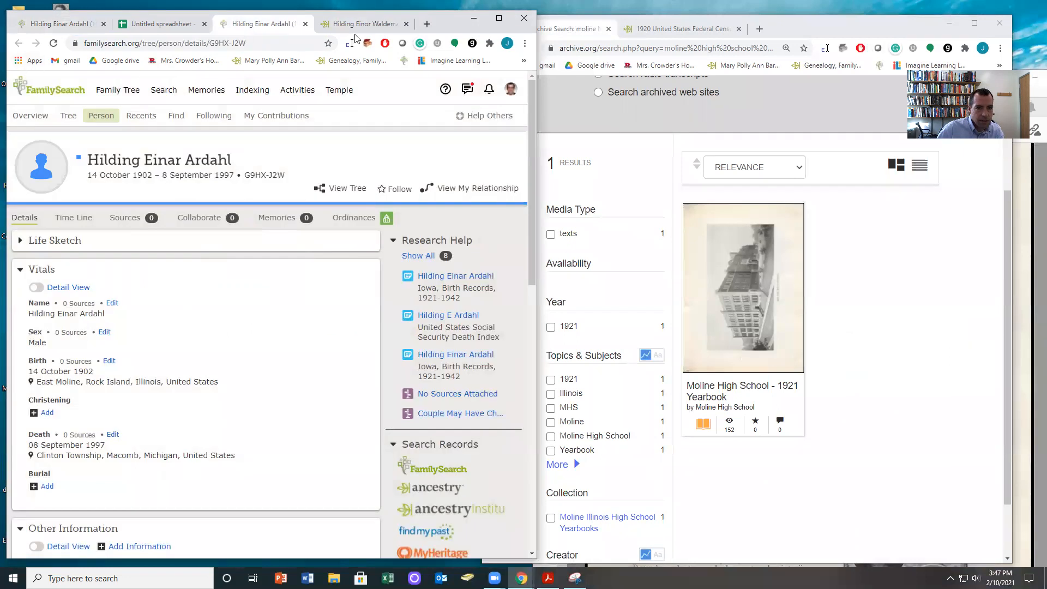
pyautogui.click(357, 24)
# Step: Return to the Ancestry search results, open the search for editing, and bring the yearbook PDF into view beside it
pyautogui.click(19, 44)
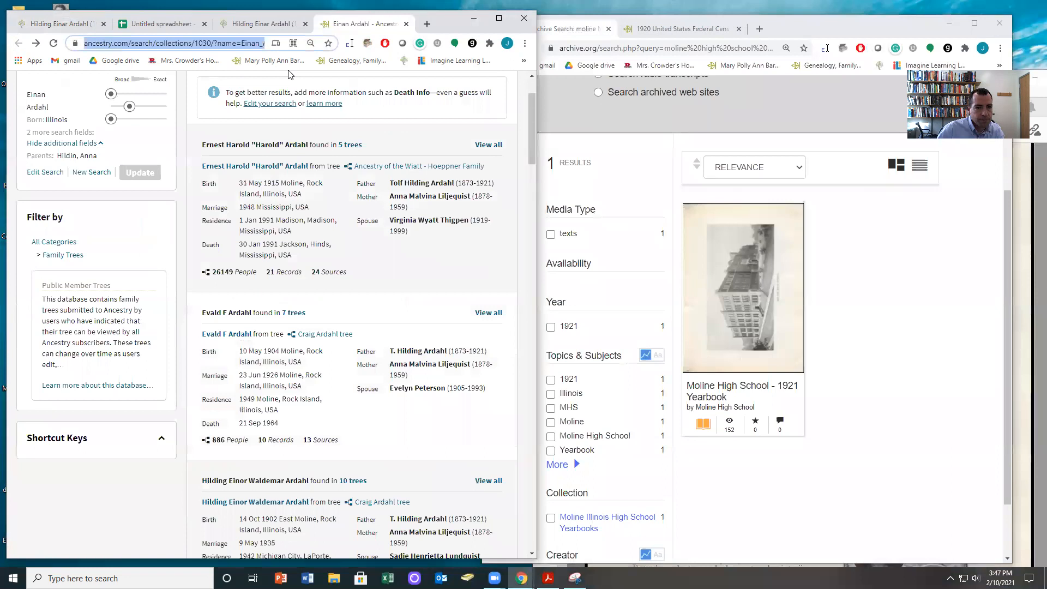
pyautogui.click(45, 263)
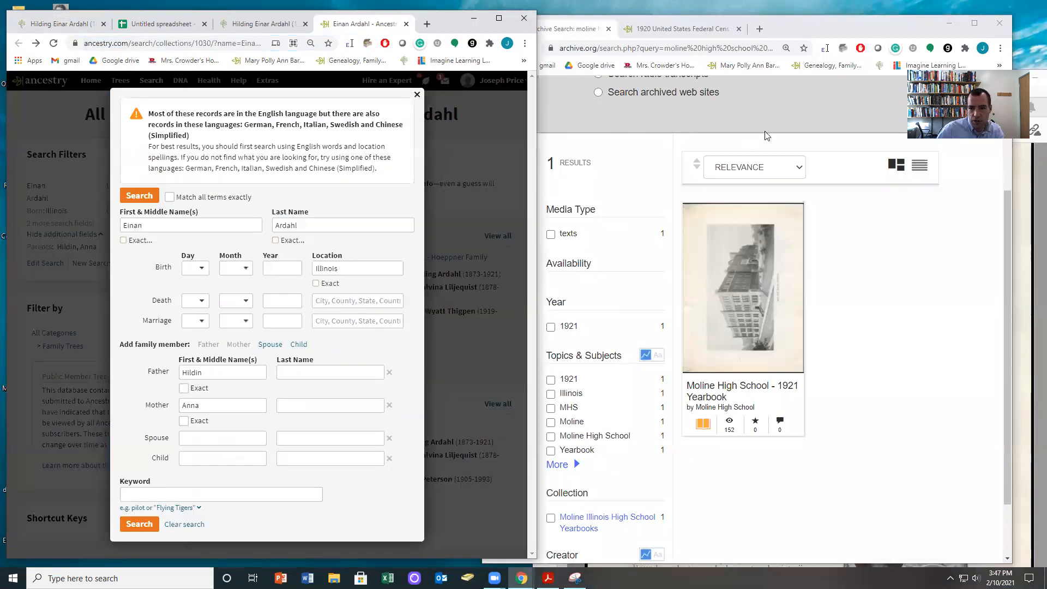
pyautogui.click(949, 23)
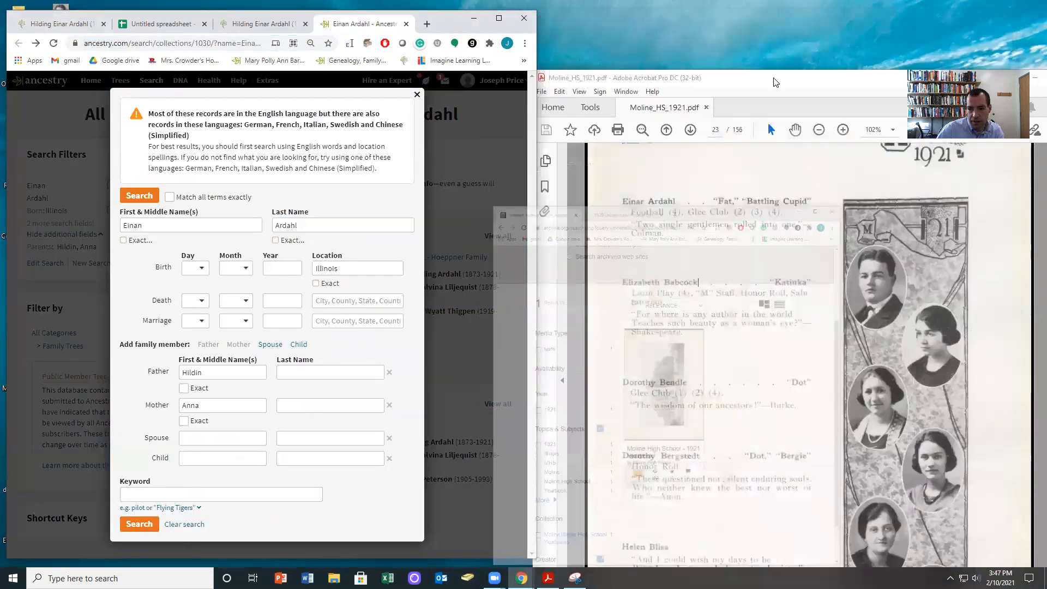
pyautogui.moveTo(775, 83); pyautogui.dragTo(772, 49)
pyautogui.moveTo(154, 225); pyautogui.dragTo(99, 220)
pyautogui.write('Elizab')
pyautogui.press('Tab')
pyautogui.write('Bab')
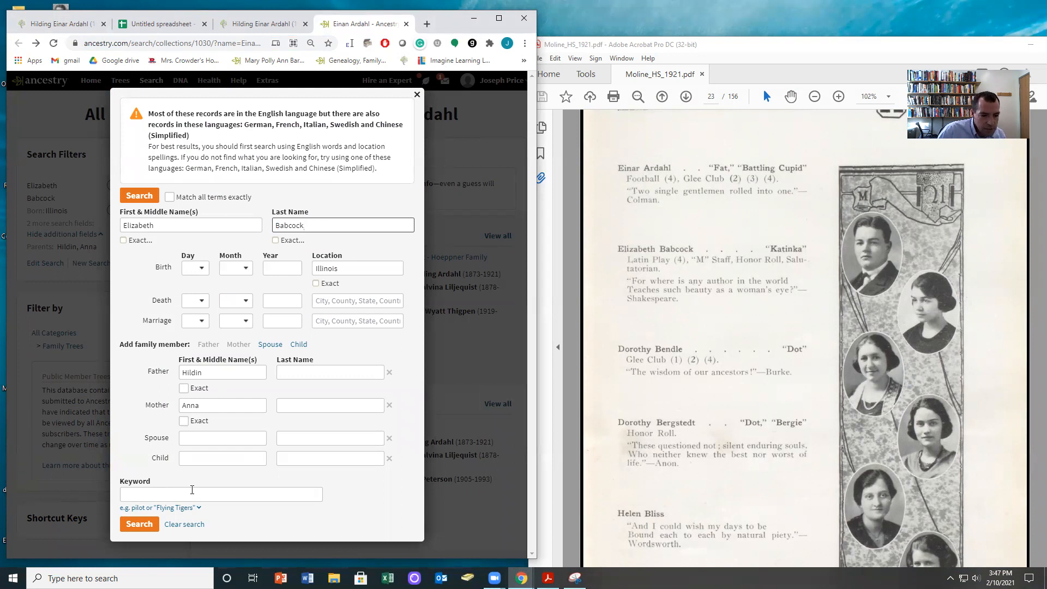
# Step: Go to ancestry.com and open the search form for all collections
pyautogui.click(160, 45)
pyautogui.write('ancestry.com')
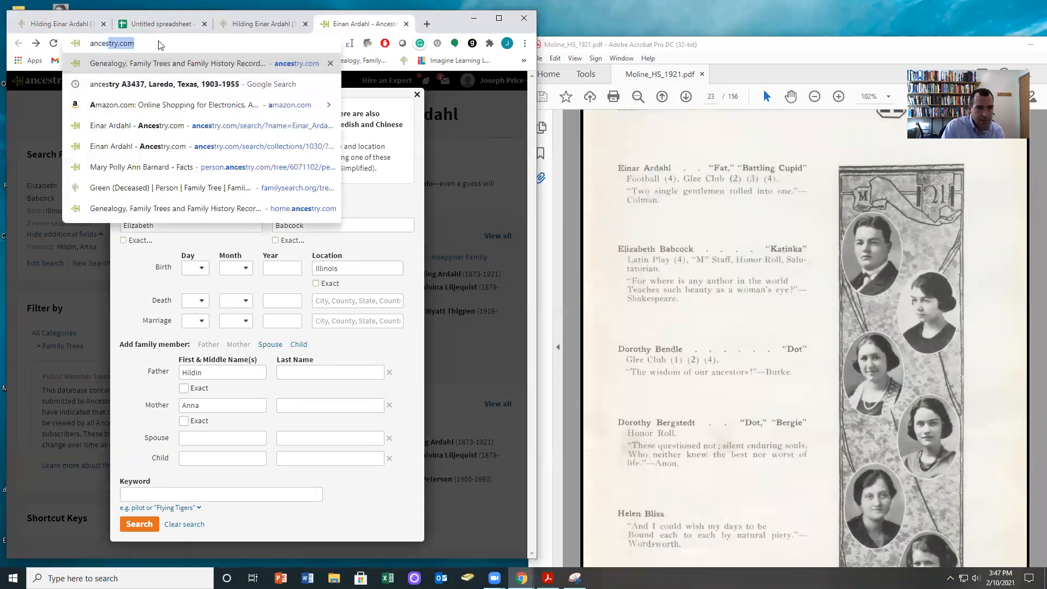
pyautogui.press('Return')
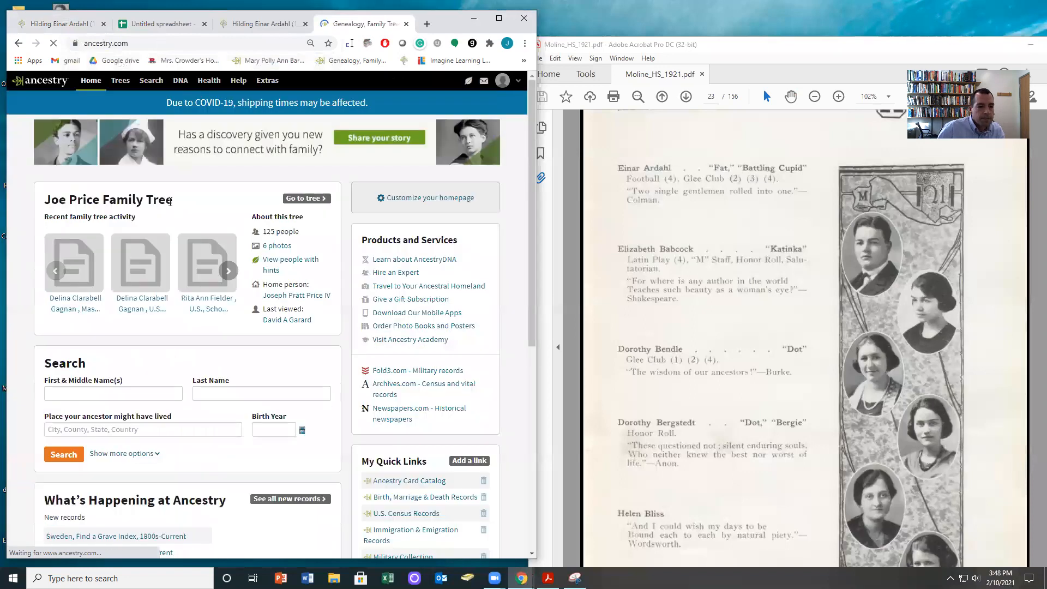
pyautogui.moveTo(151, 80)
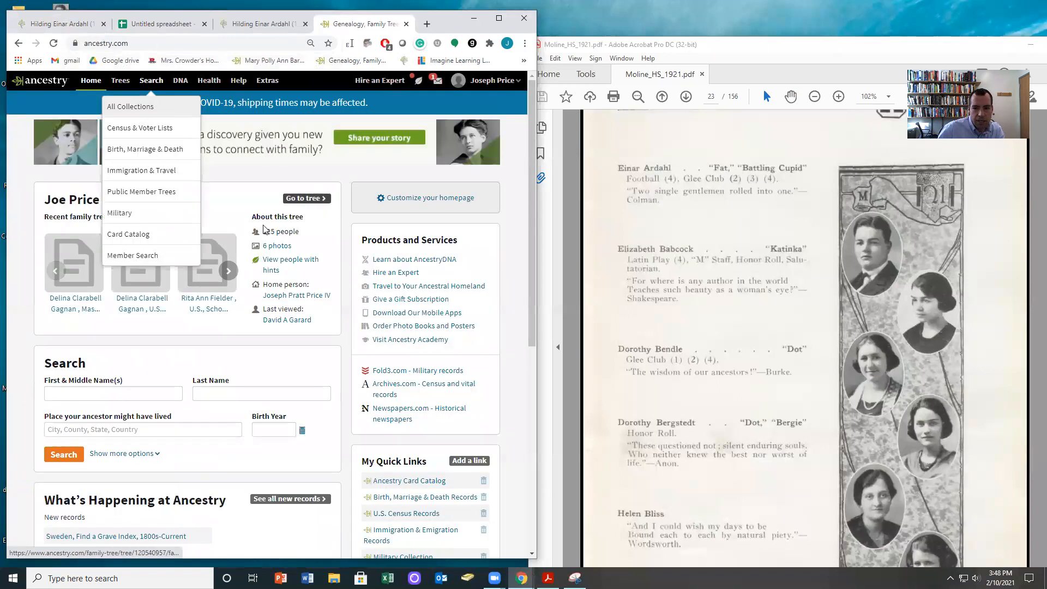
pyautogui.click(118, 109)
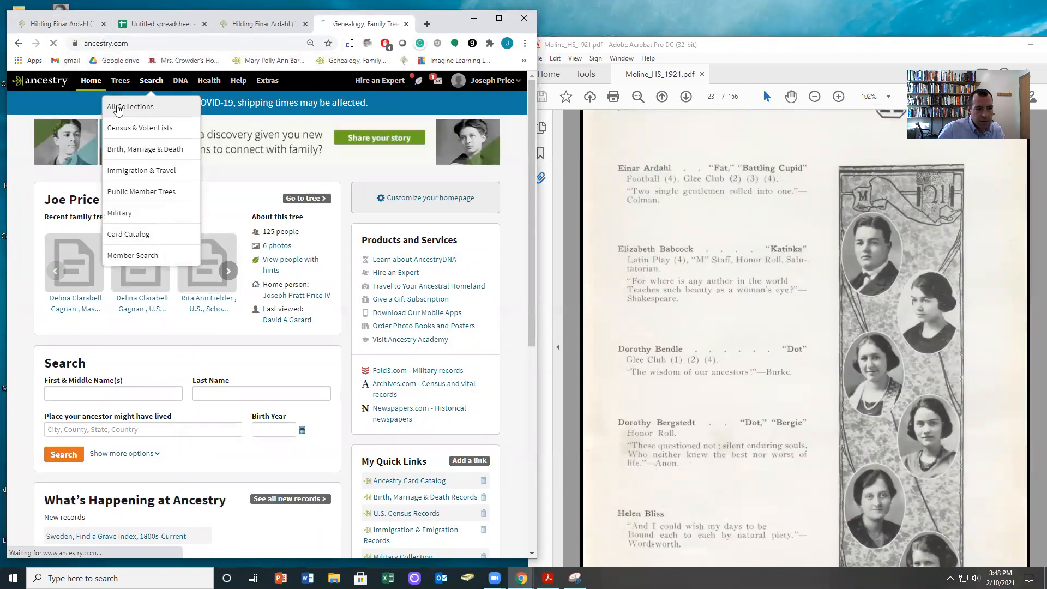
# Step: Fill in the second yearbook student's first and last names in the Ancestry search form
pyautogui.click(59, 163)
pyautogui.write('Eliabeth')
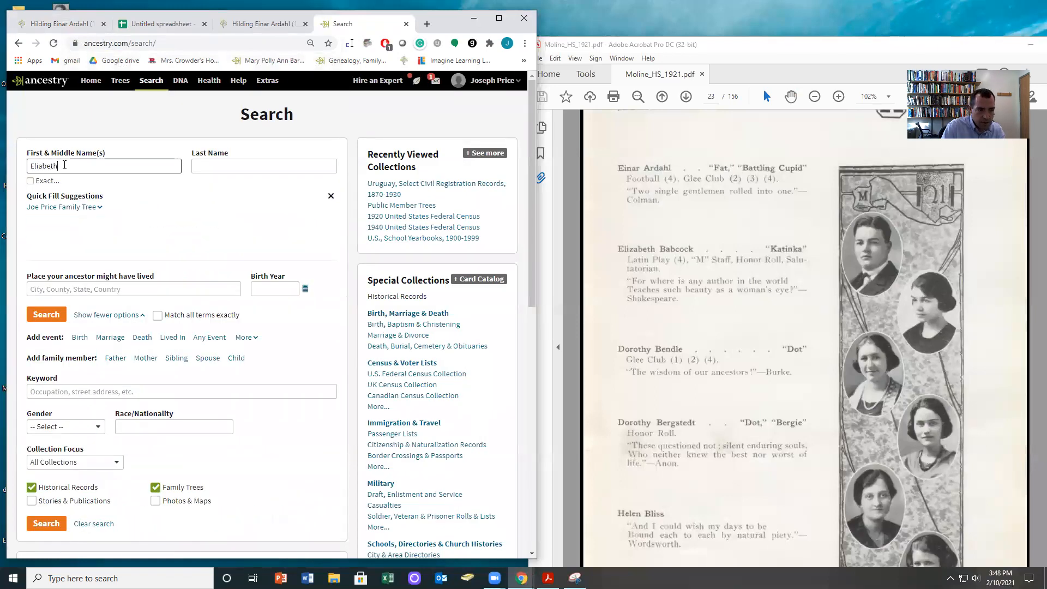
pyautogui.press('Tab')
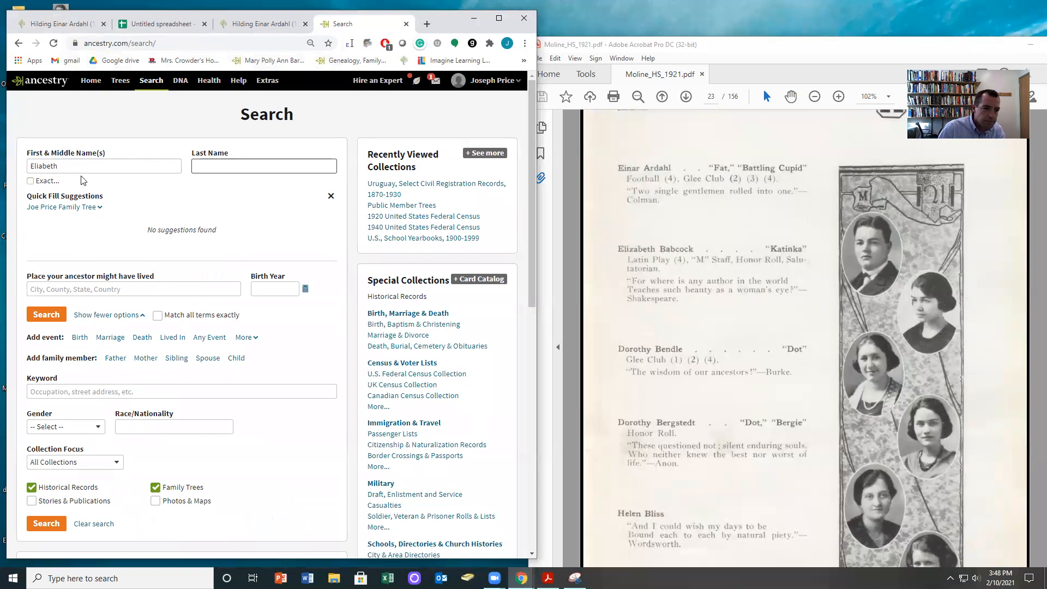
pyautogui.click(37, 165)
pyautogui.write('z')
pyautogui.click(198, 165)
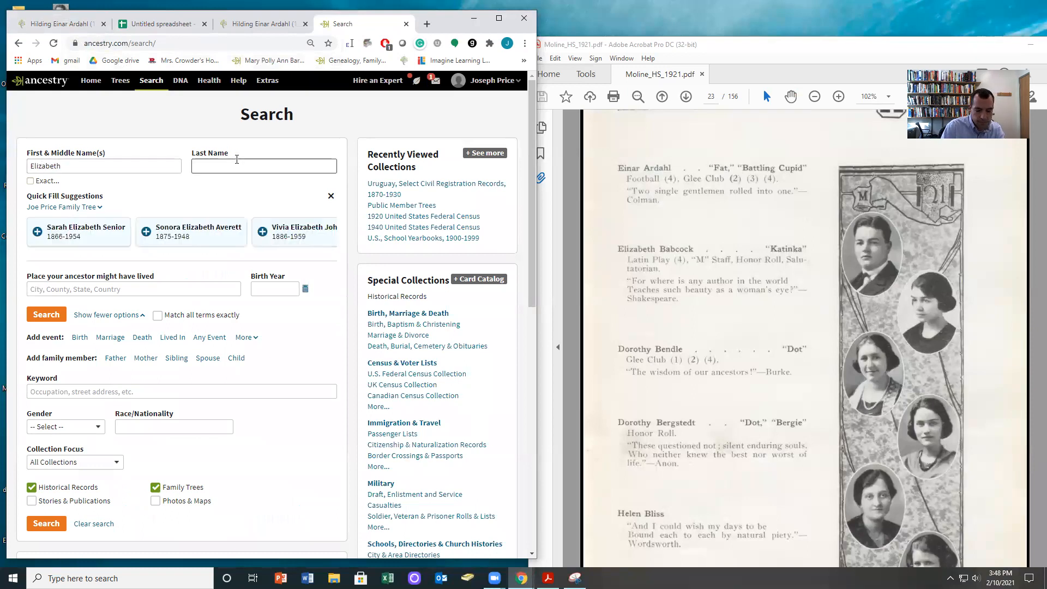
pyautogui.write('Babcock')
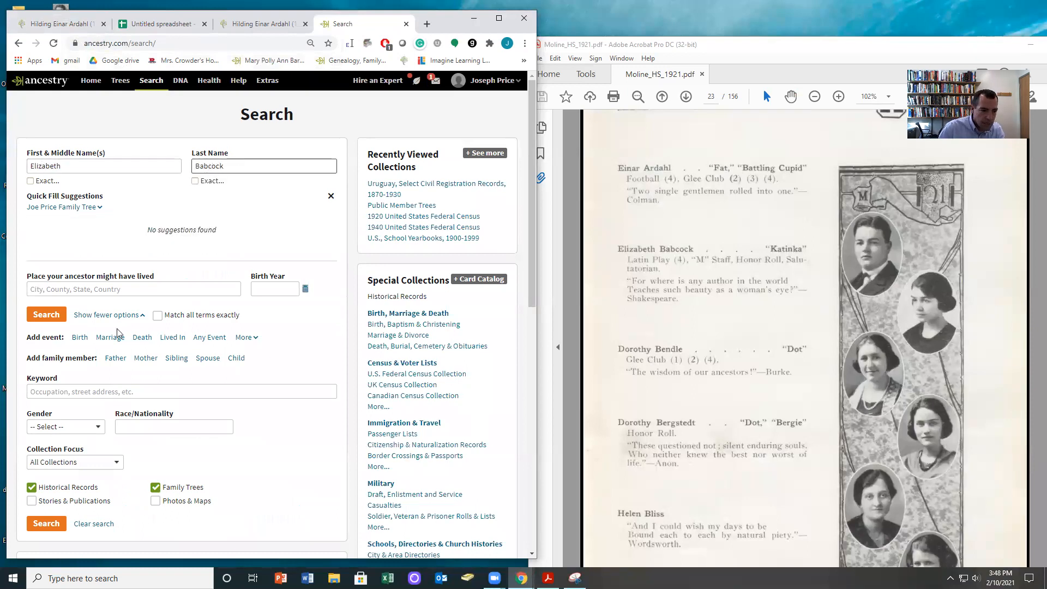
# Step: Set the place to Moline, Rock Island, Illinois, and the birth year to 1904, and run the search
pyautogui.click(89, 289)
pyautogui.write('Moline,')
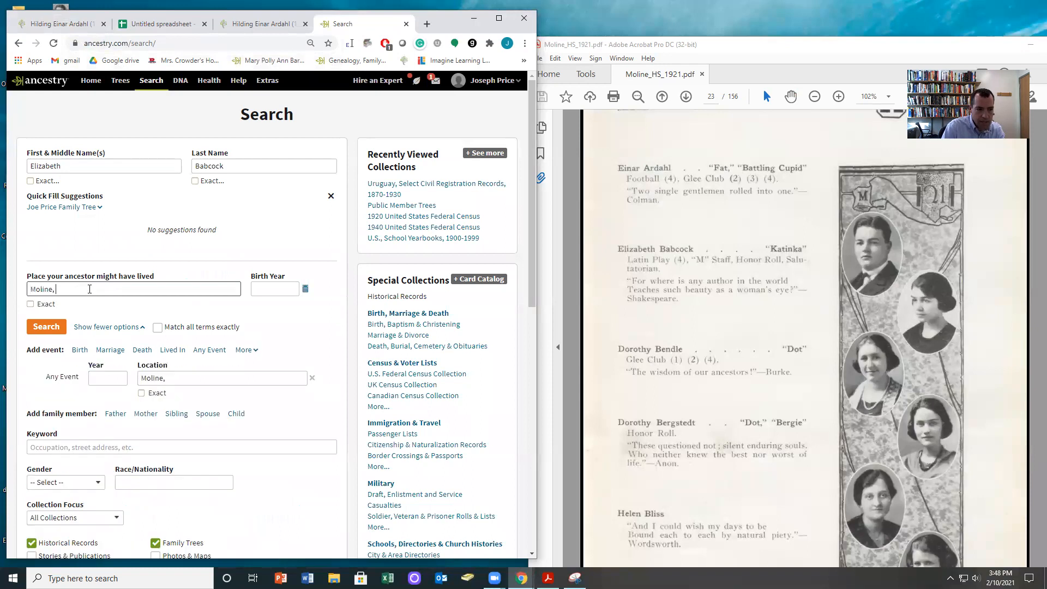
pyautogui.write(' Illinios')
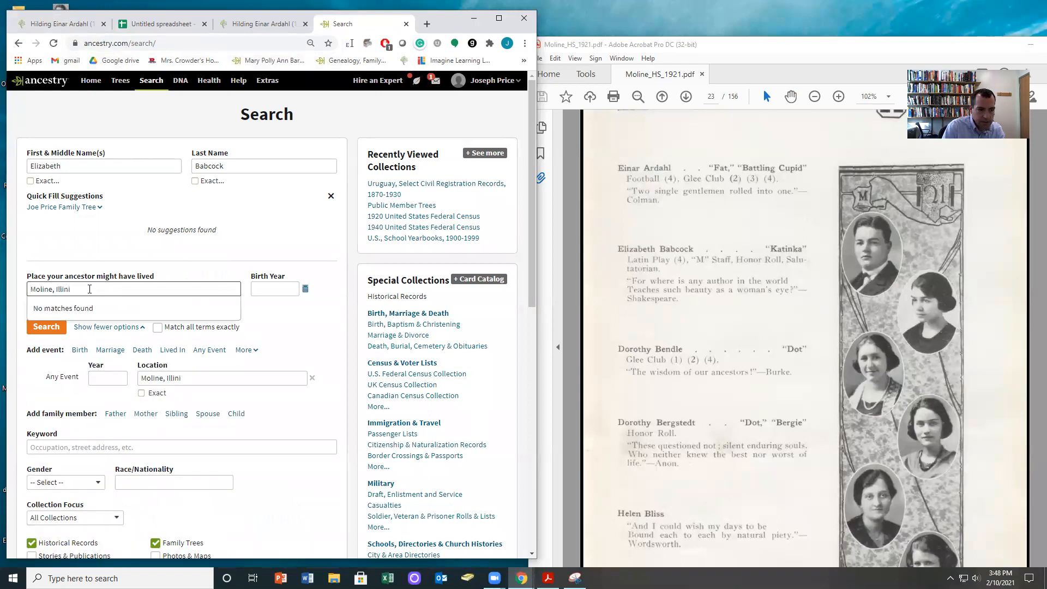
pyautogui.click(86, 308)
pyautogui.click(257, 289)
pyautogui.write('1904')
pyautogui.click(36, 330)
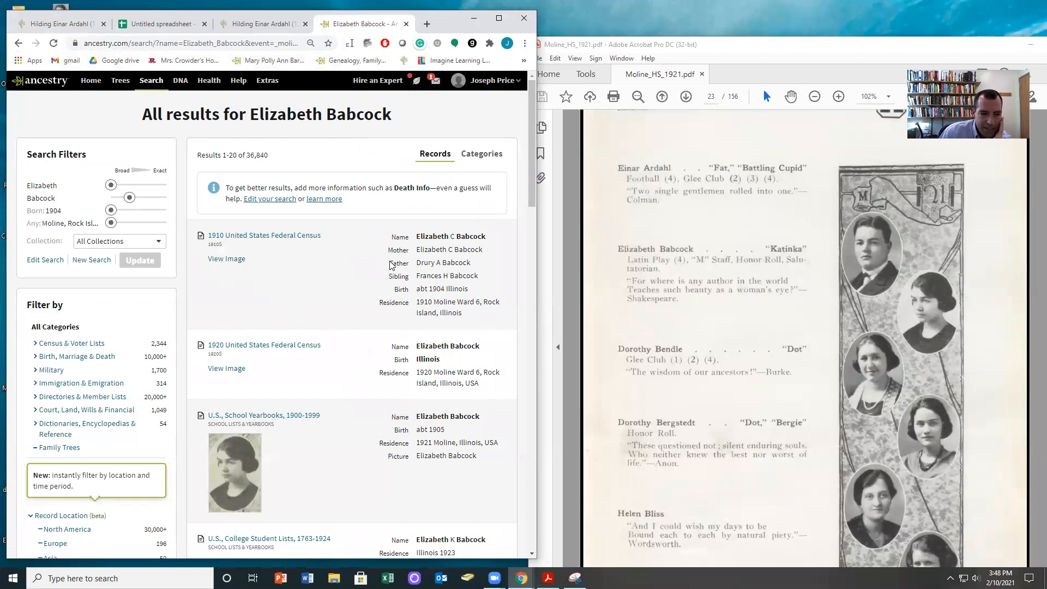
# Step: Review the matching records and open the student's 1910 United States Federal Census record for Moline Ward 6
pyautogui.scroll(-1, 192, 224)
pyautogui.scroll(-4, 375, 254)
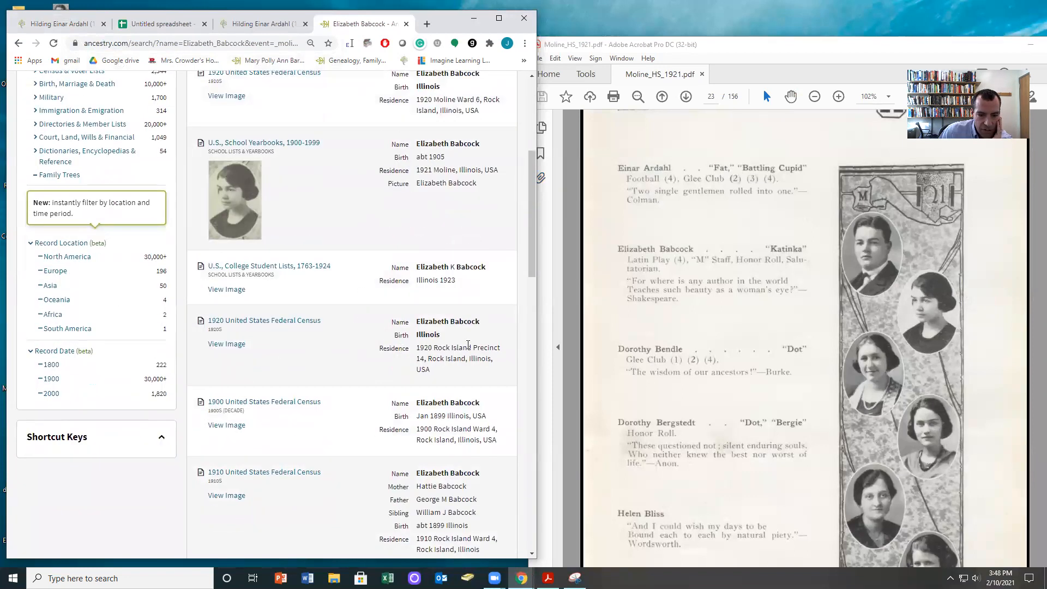
pyautogui.scroll(3, 457, 345)
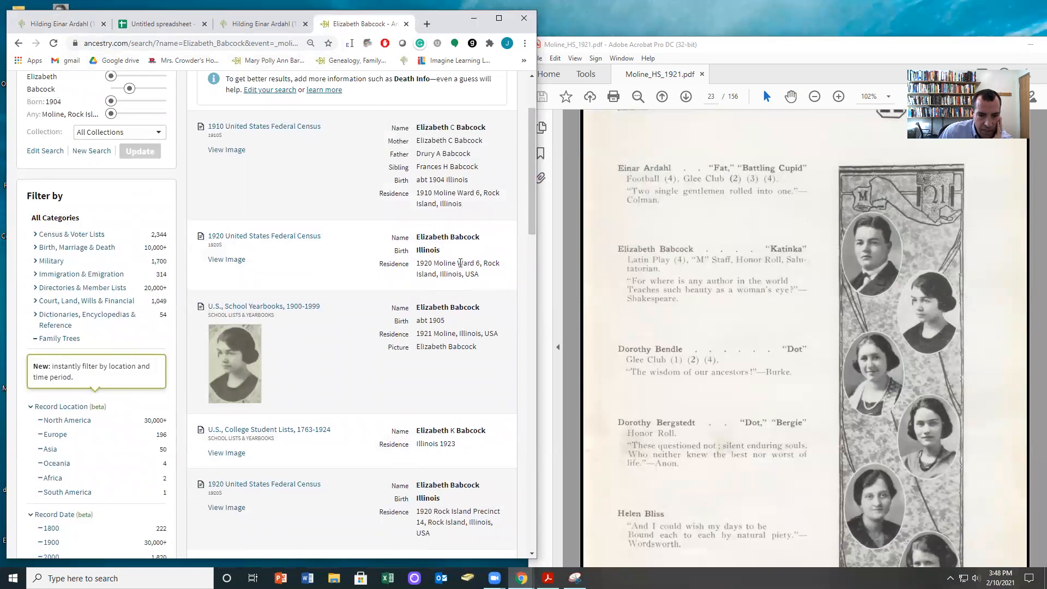
pyautogui.scroll(-3, 455, 248)
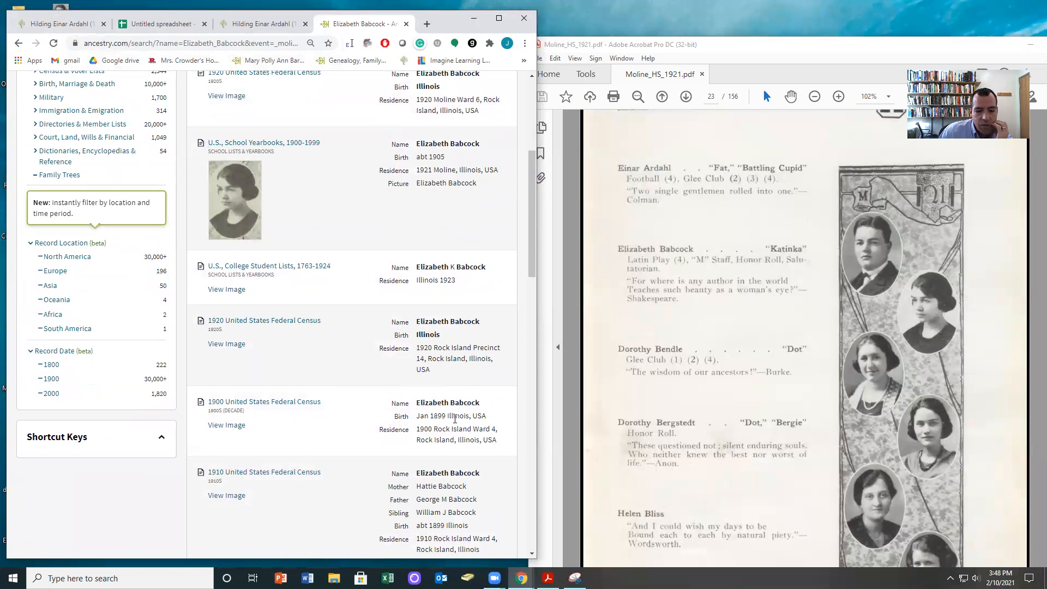
pyautogui.scroll(4, 455, 417)
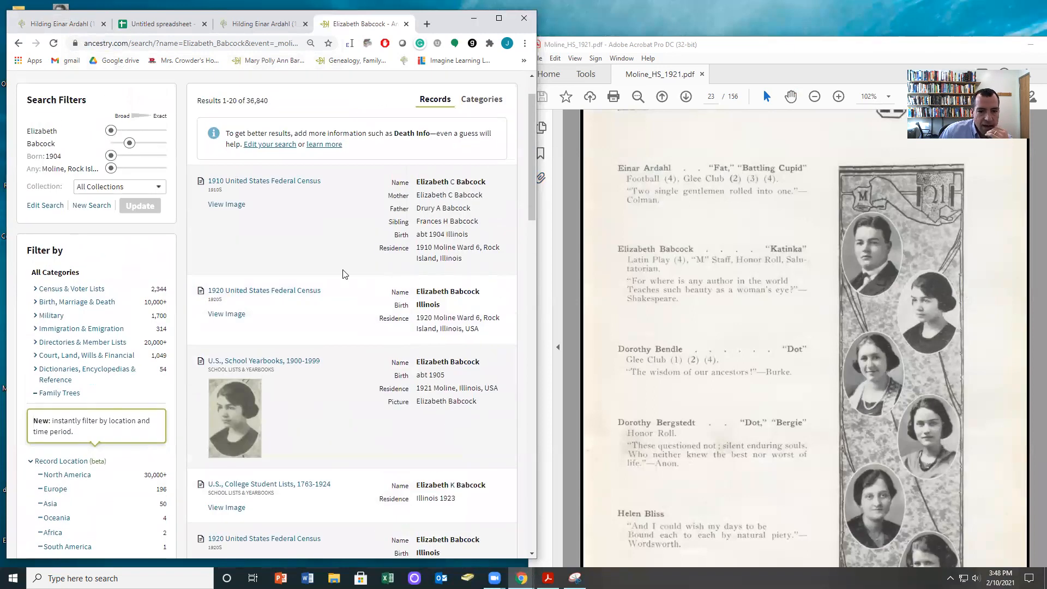
pyautogui.click(236, 183)
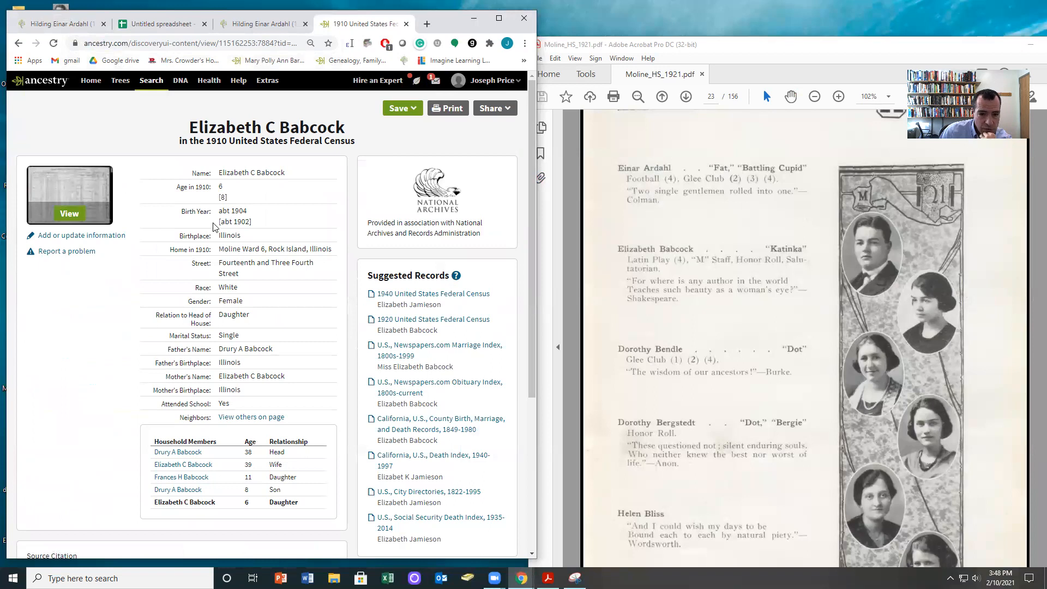
# Step: Open the student's profile from the first-listed public member tree and place it in a separate window beside the FamilySearch page
pyautogui.scroll(-10, 344, 368)
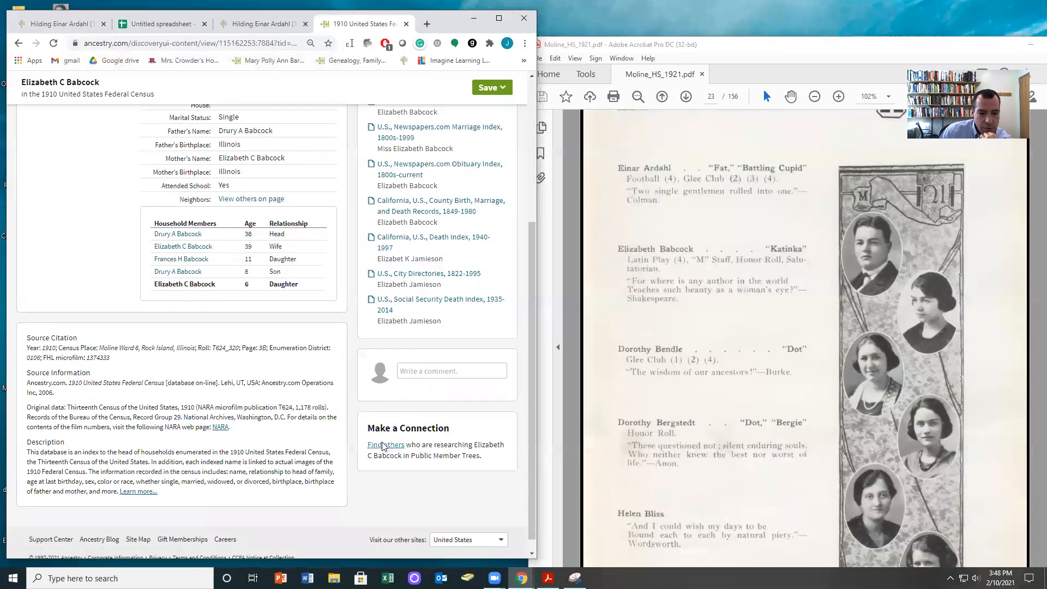
pyautogui.click(381, 448)
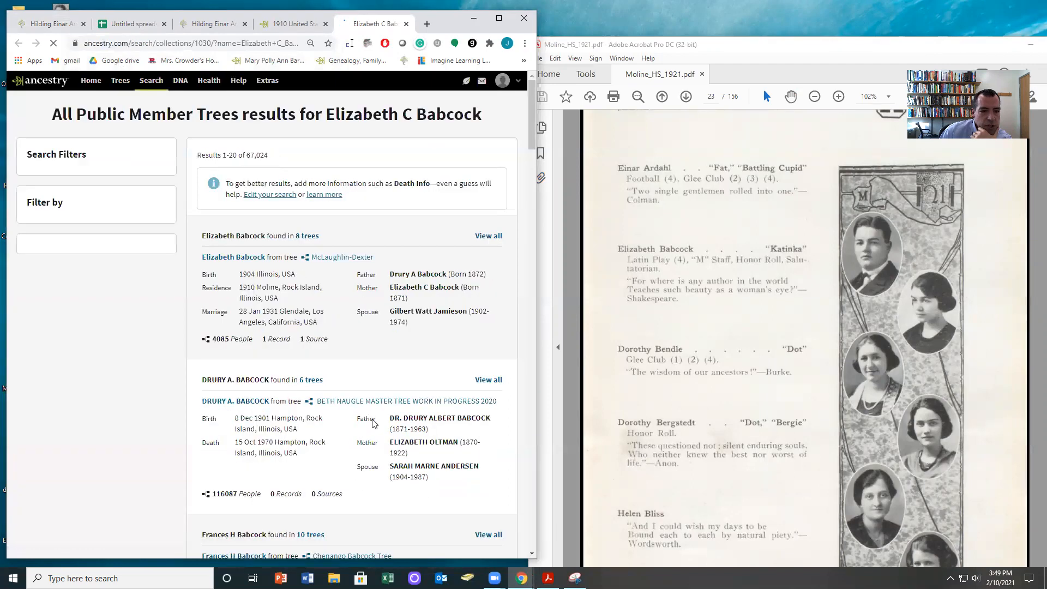
pyautogui.click(225, 260)
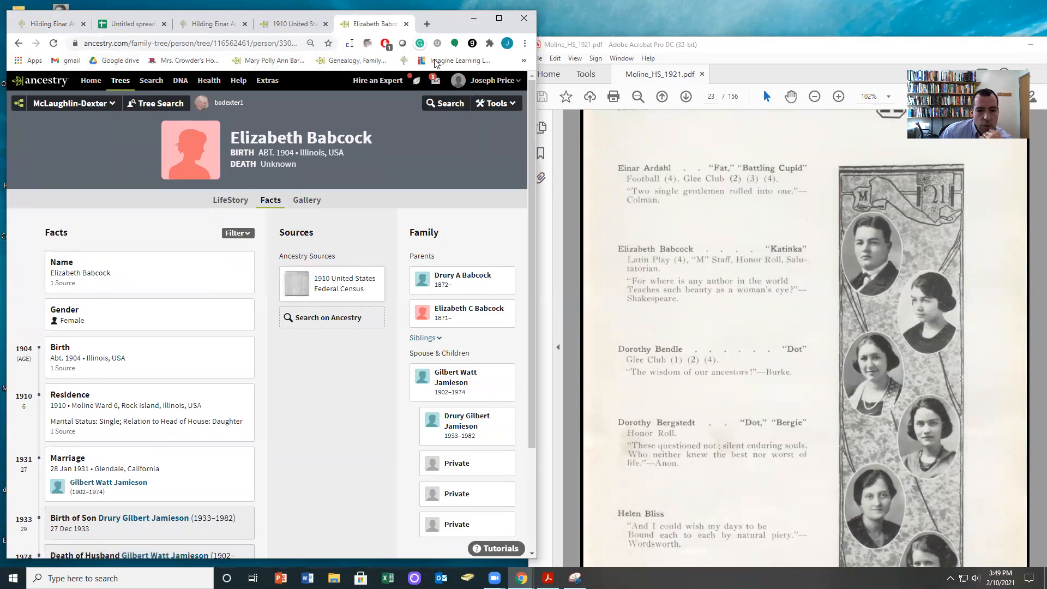
pyautogui.moveTo(375, 24); pyautogui.dragTo(601, 42)
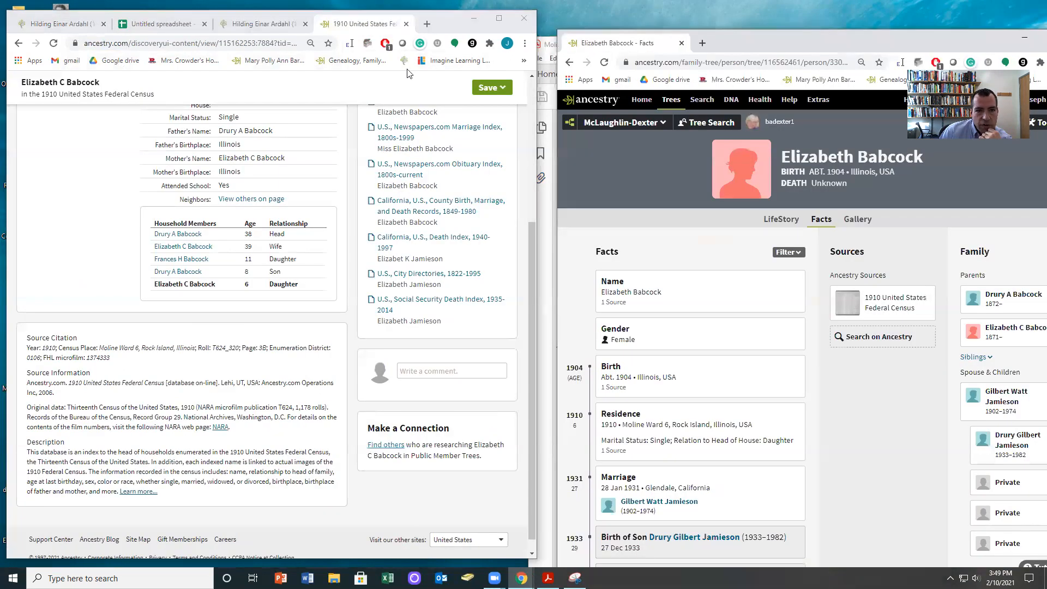
pyautogui.click(262, 23)
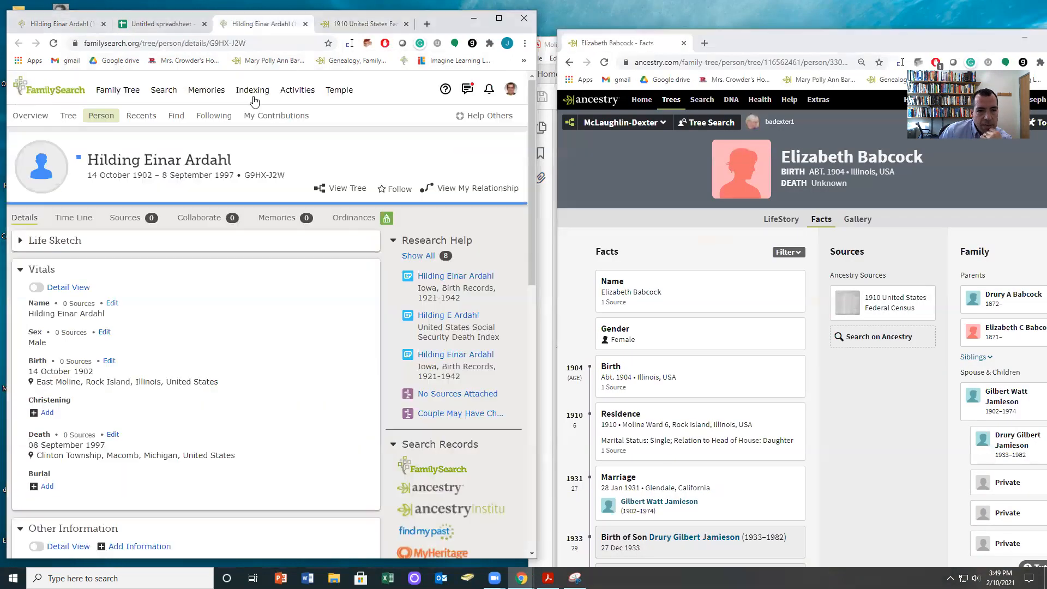
pyautogui.click(142, 115)
pyautogui.click(162, 423)
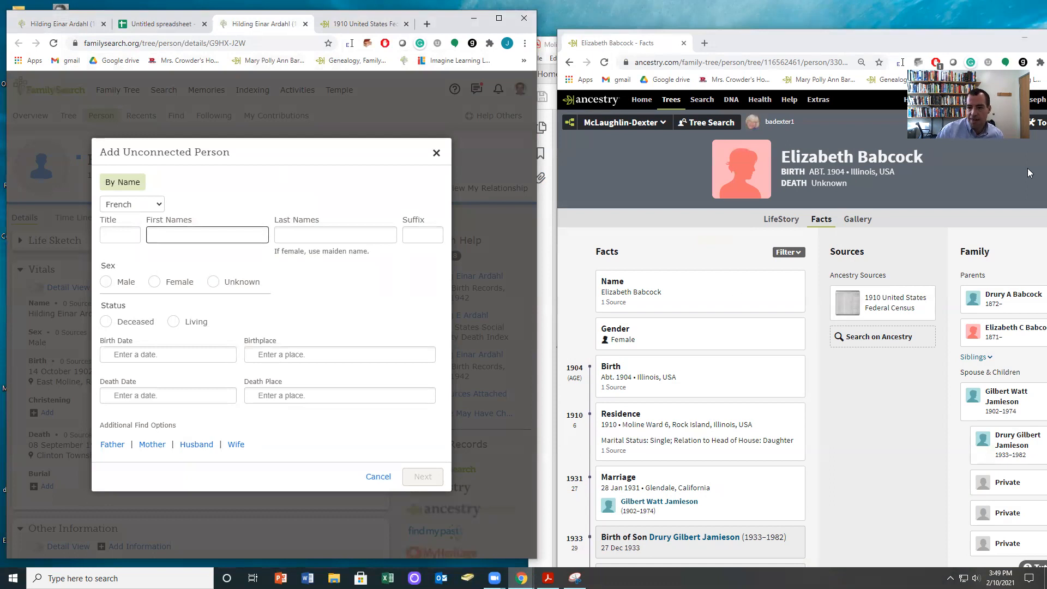
pyautogui.moveTo(843, 33); pyautogui.dragTo(787, 27)
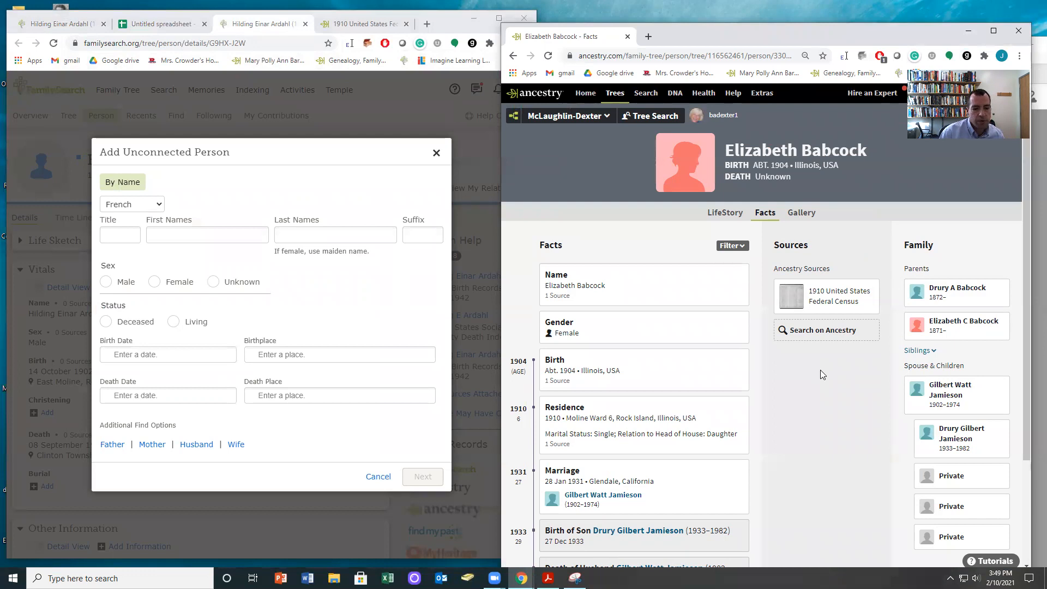
pyautogui.click(367, 481)
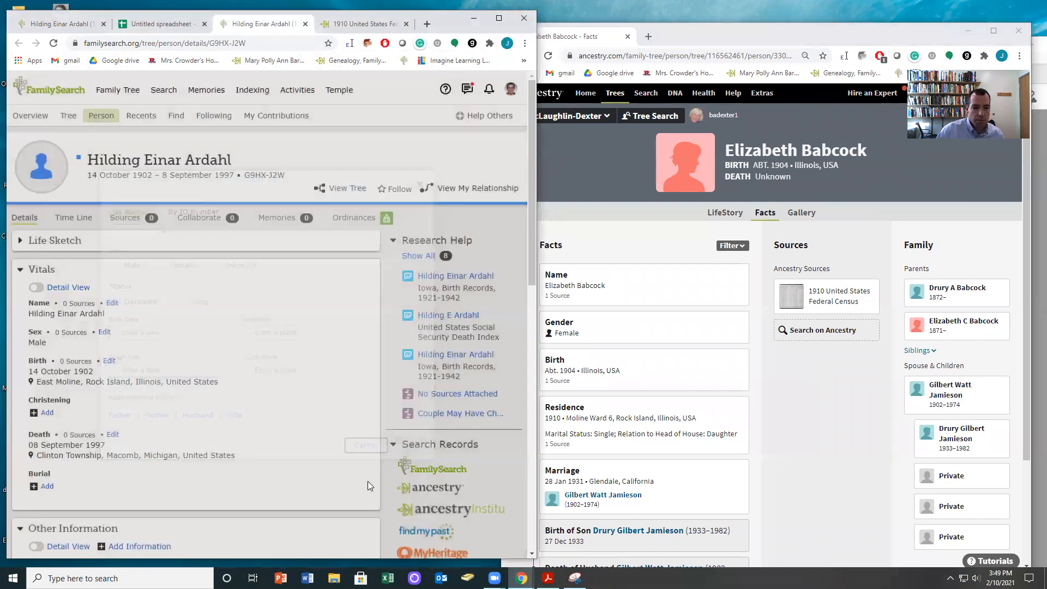